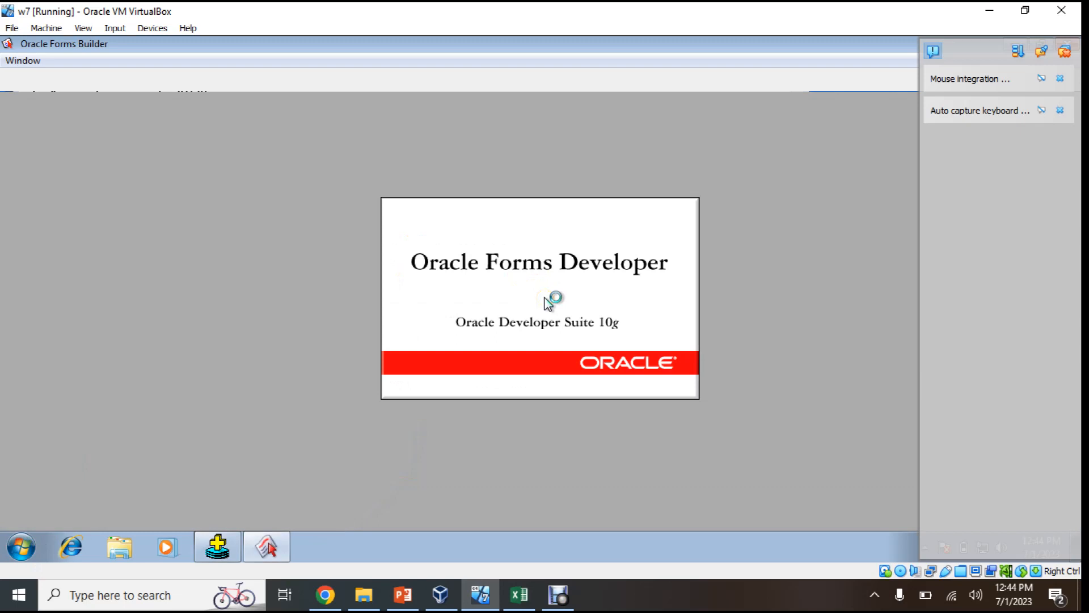
# Dismiss the VirtualBox keyboard and mouse notices while Forms Builder loads
pyautogui.click(1069, 110)
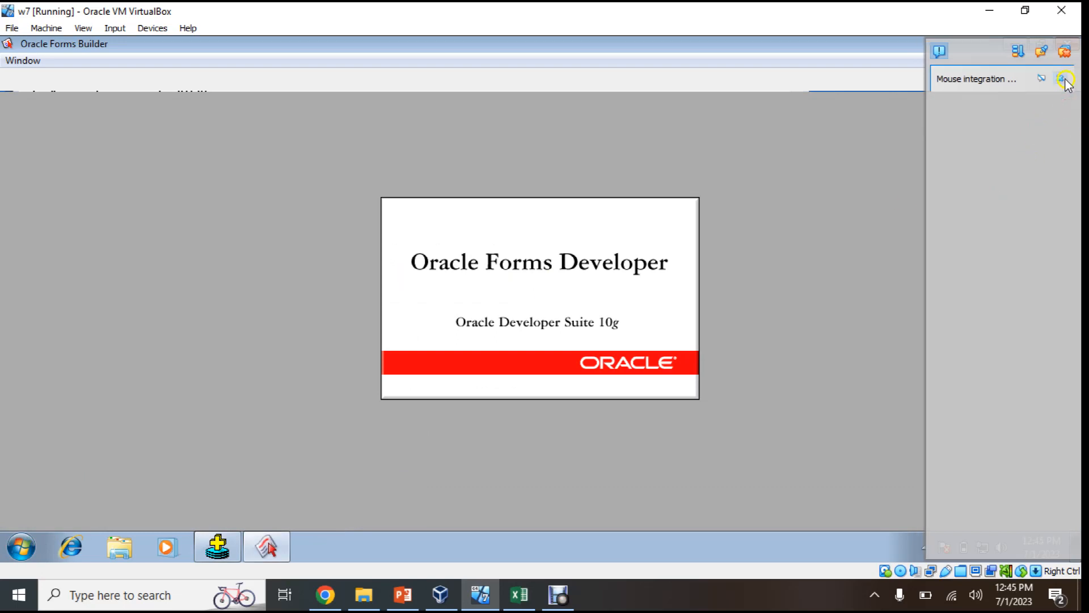
pyautogui.click(1059, 78)
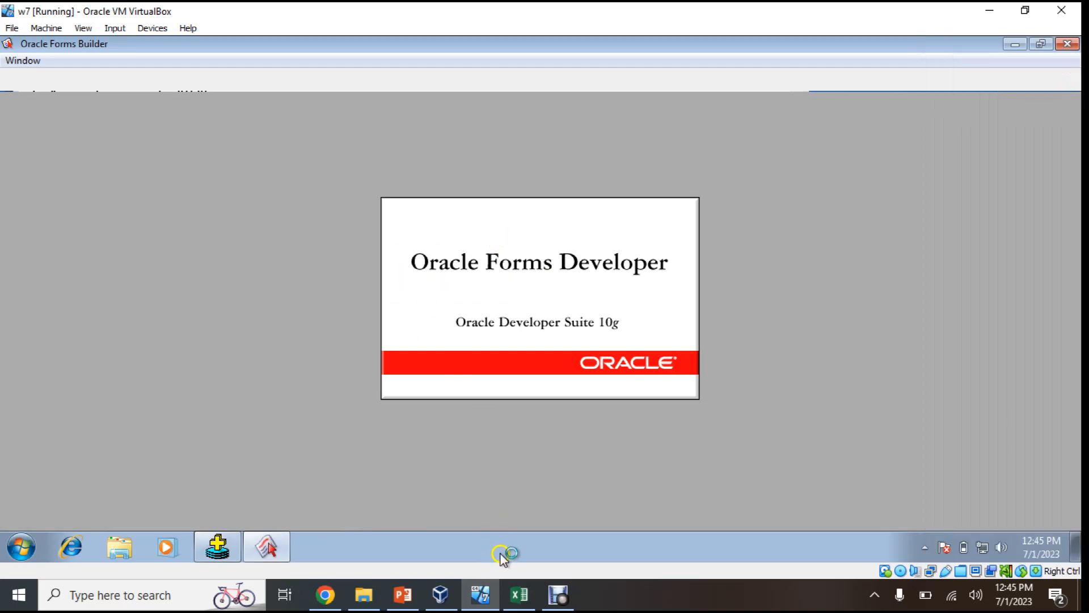
# Minimize SQL*Plus and launch the Data Block Wizard from the Tools menu
pyautogui.click(225, 549)
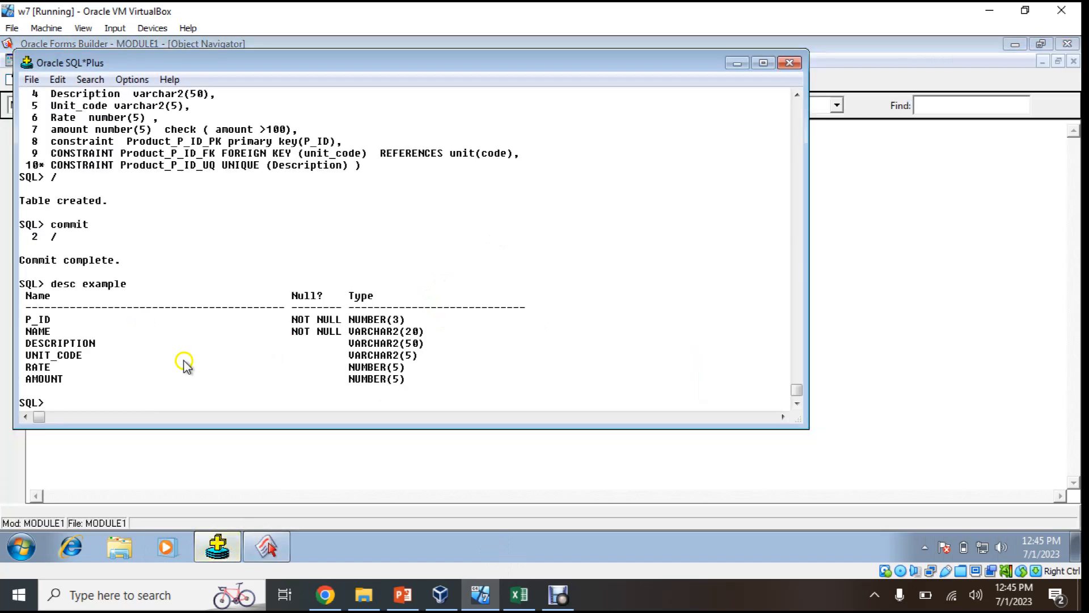
pyautogui.click(737, 63)
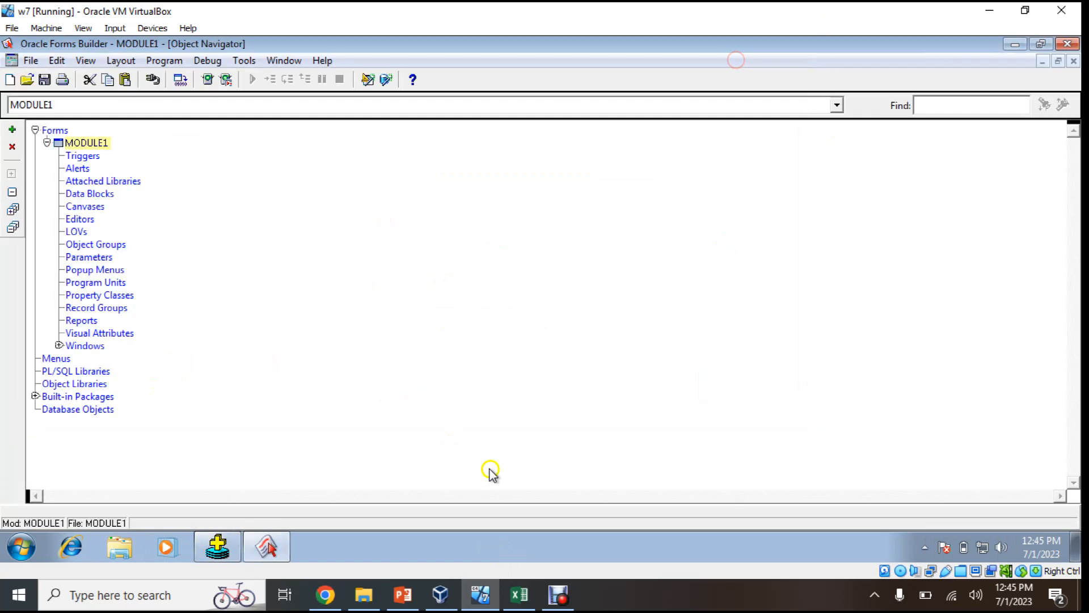
pyautogui.click(243, 60)
pyautogui.click(264, 80)
# Base the block on a table and connect to the xe database with the schema credentials
pyautogui.click(684, 458)
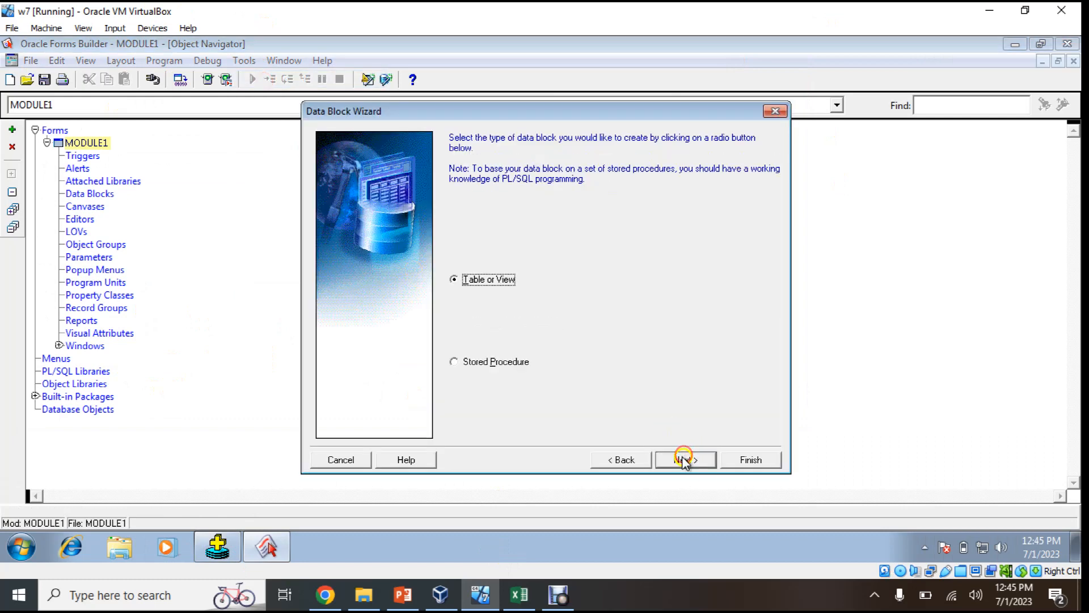
pyautogui.click(684, 459)
pyautogui.click(749, 182)
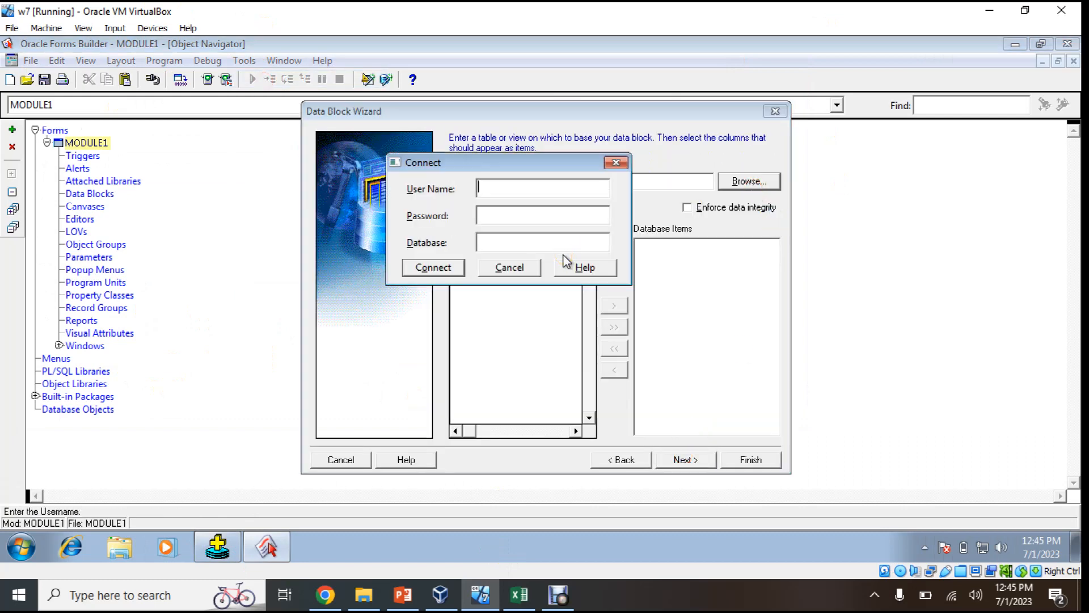
pyautogui.press('Tab')
pyautogui.press('Tab')
pyautogui.press('Tab')
pyautogui.press('Tab')
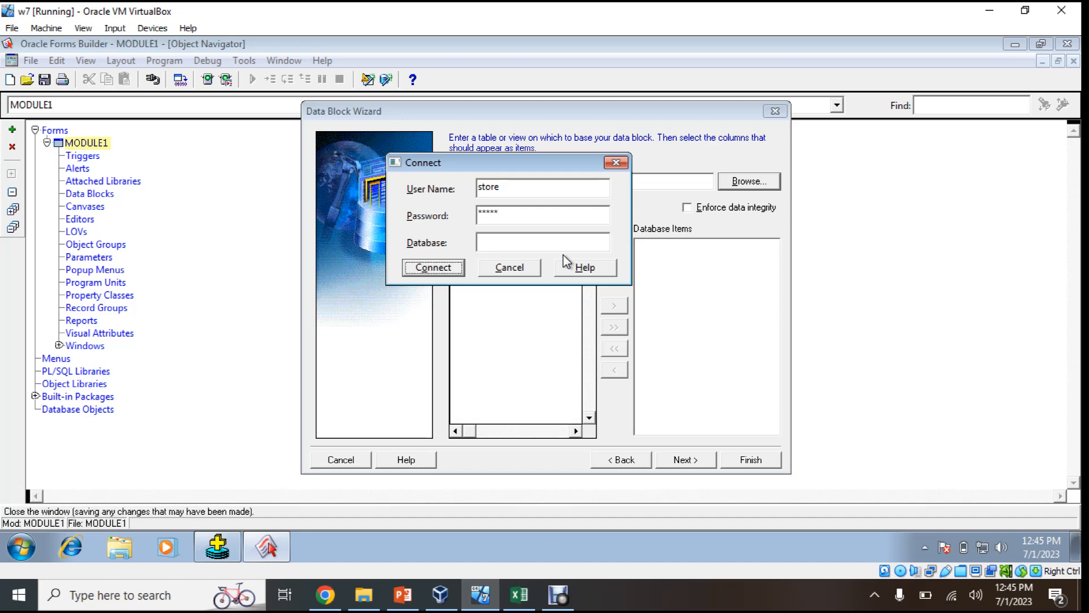
pyautogui.press('Tab')
pyautogui.press('Tab')
pyautogui.press('Tab')
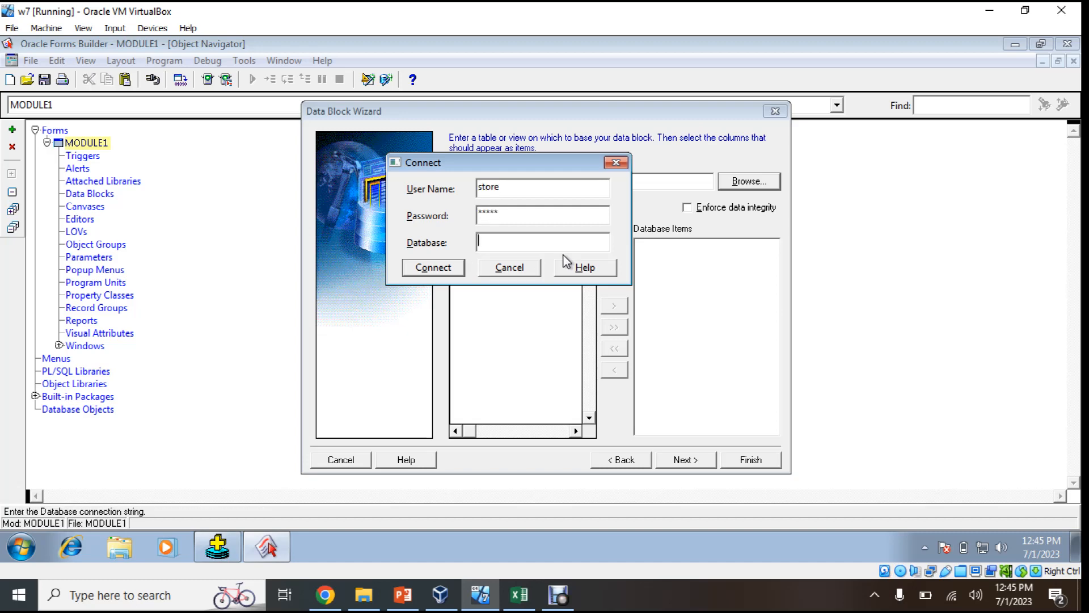
pyautogui.press('Return')
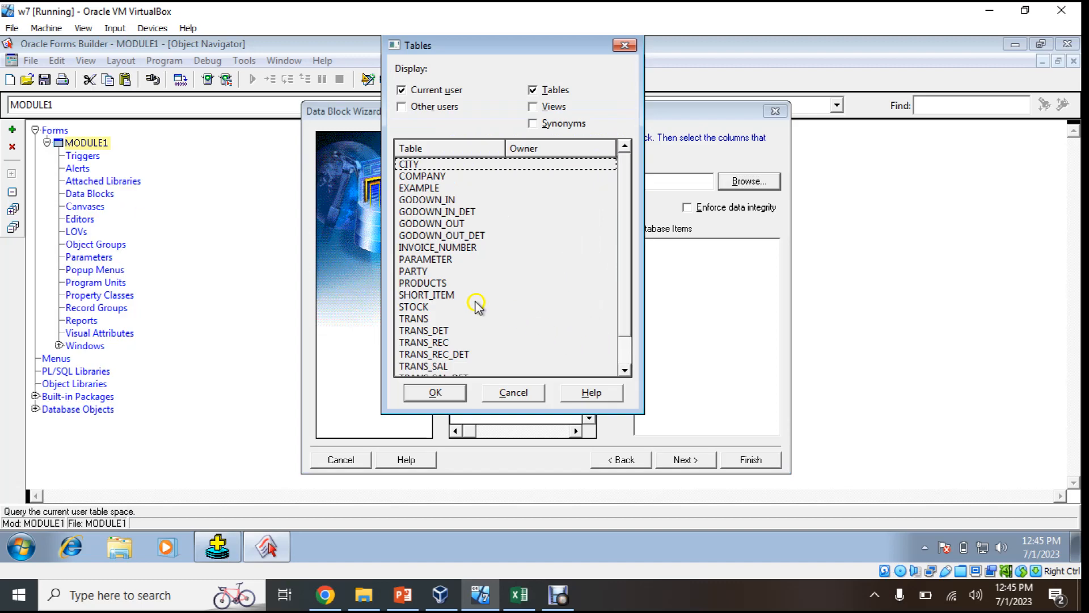
# Choose the EXAMPLE table, add all its columns, and create the data block
pyautogui.click(424, 164)
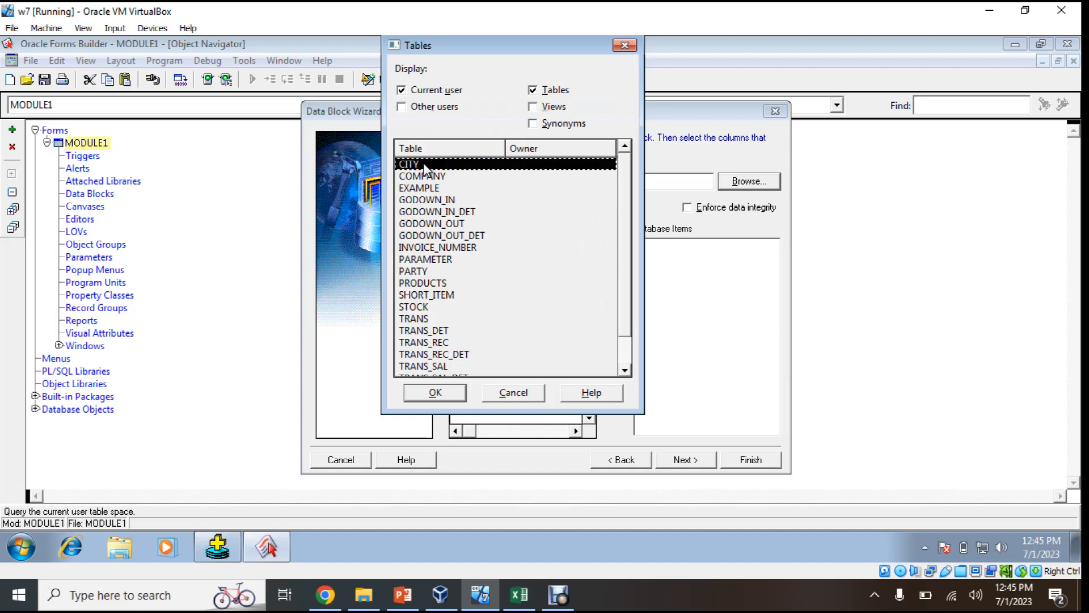
pyautogui.click(424, 187)
pyautogui.doubleClick(428, 187)
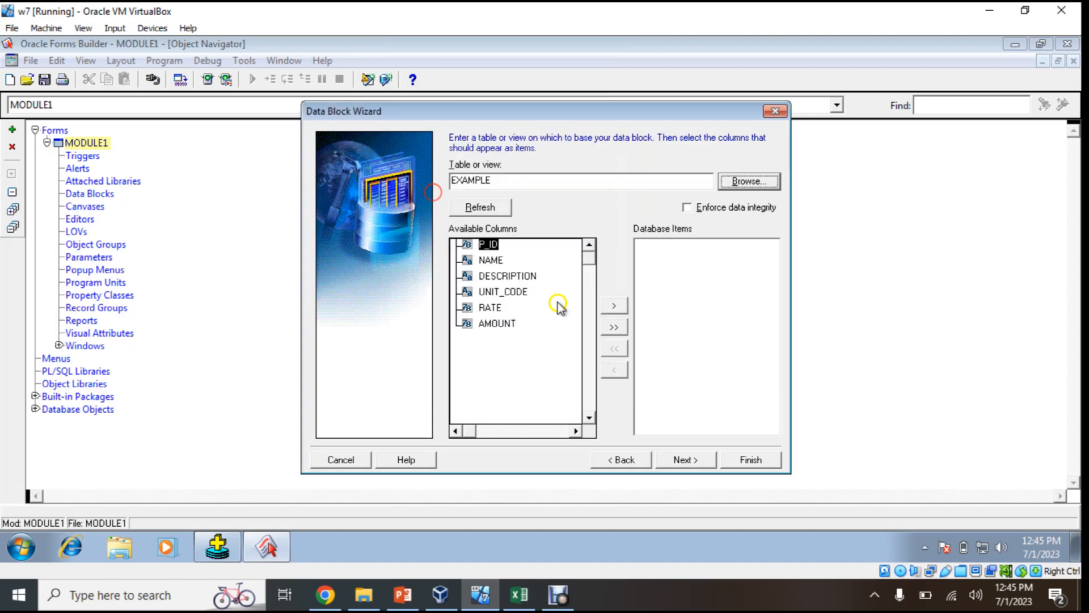
pyautogui.click(623, 331)
pyautogui.click(684, 459)
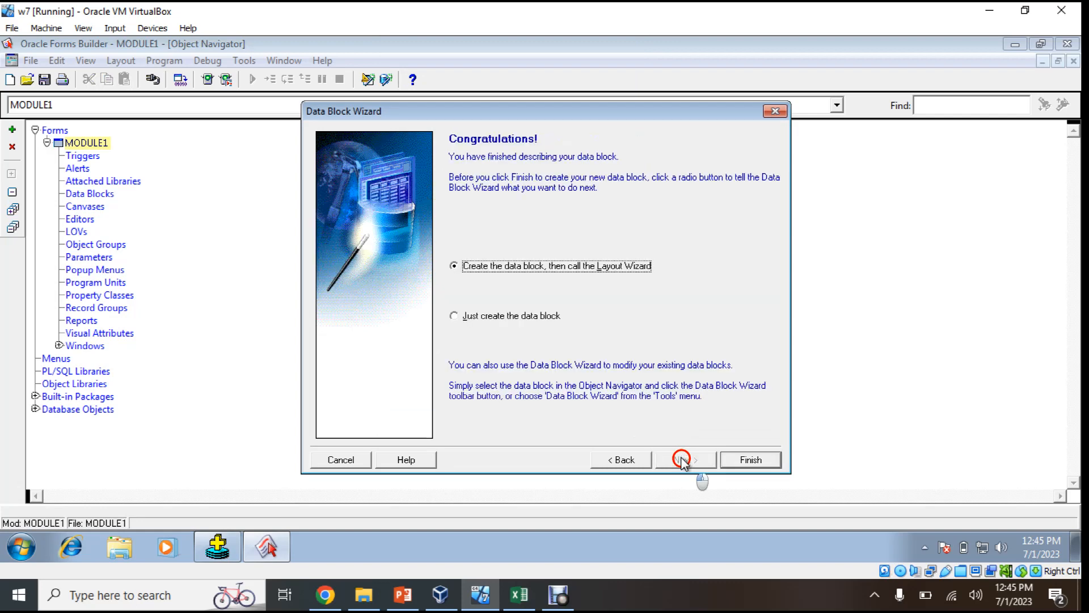
pyautogui.click(729, 461)
# In the Layout Wizard, dismiss FRM-10800, display all EXAMPLE items, and finish the frame
pyautogui.click(697, 460)
pyautogui.click(698, 459)
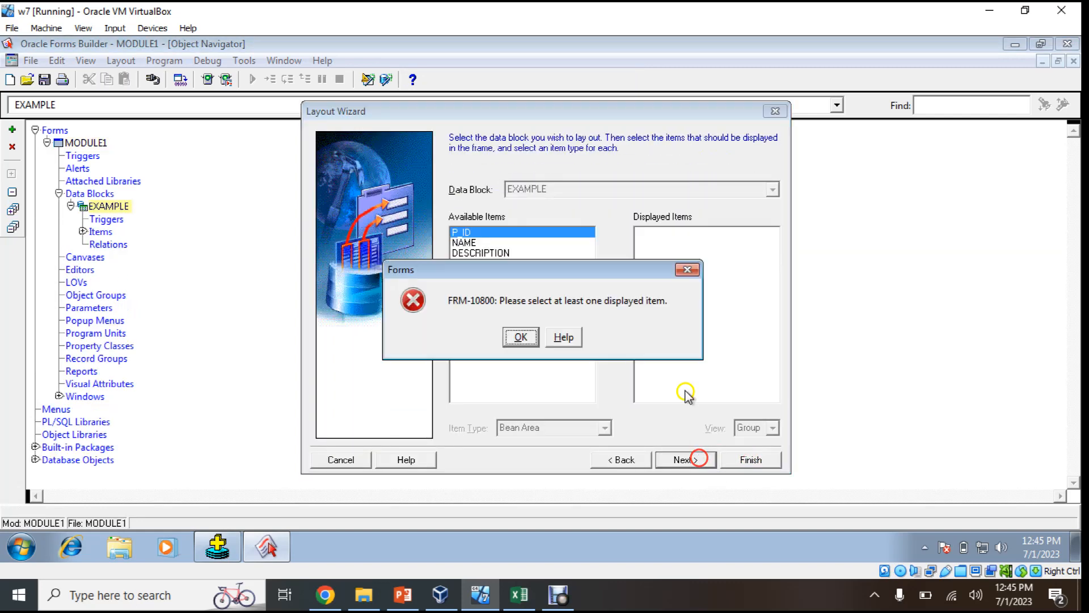
pyautogui.click(521, 337)
pyautogui.click(617, 306)
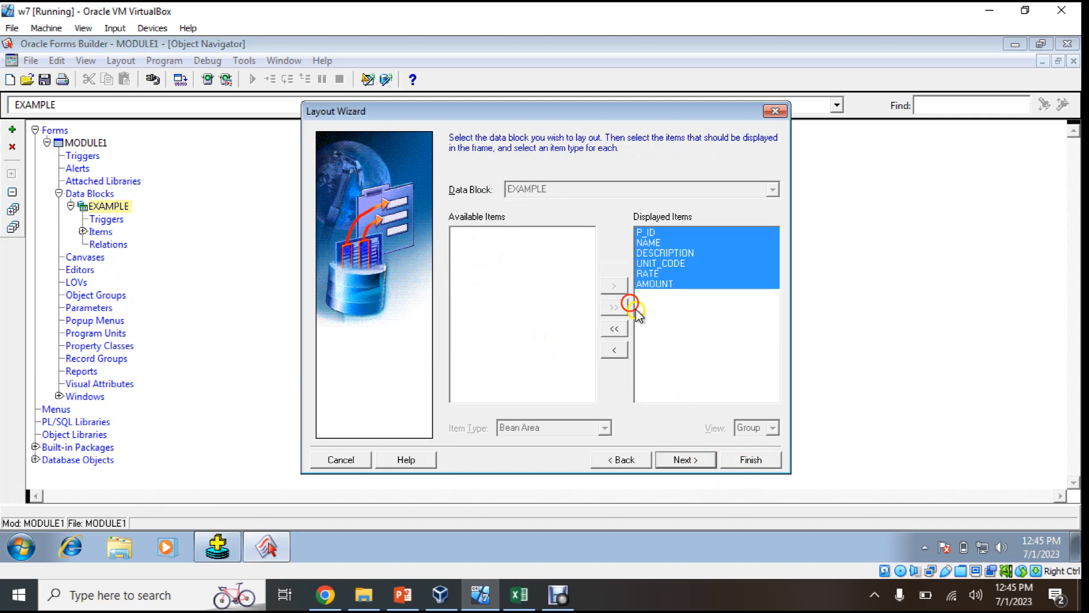
pyautogui.click(684, 459)
pyautogui.click(685, 459)
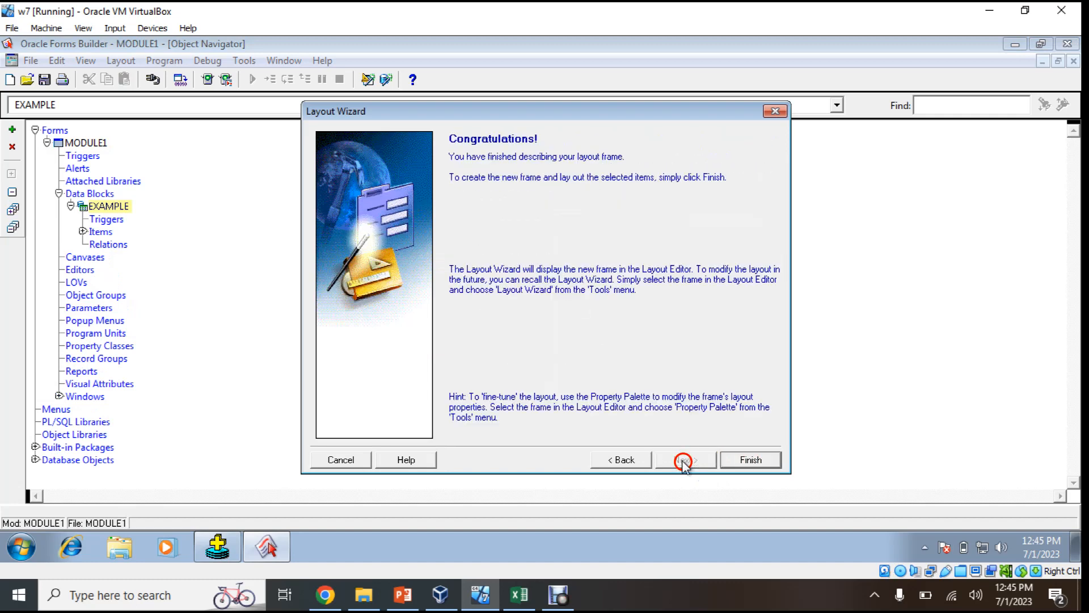
pyautogui.click(751, 459)
pyautogui.click(22, 546)
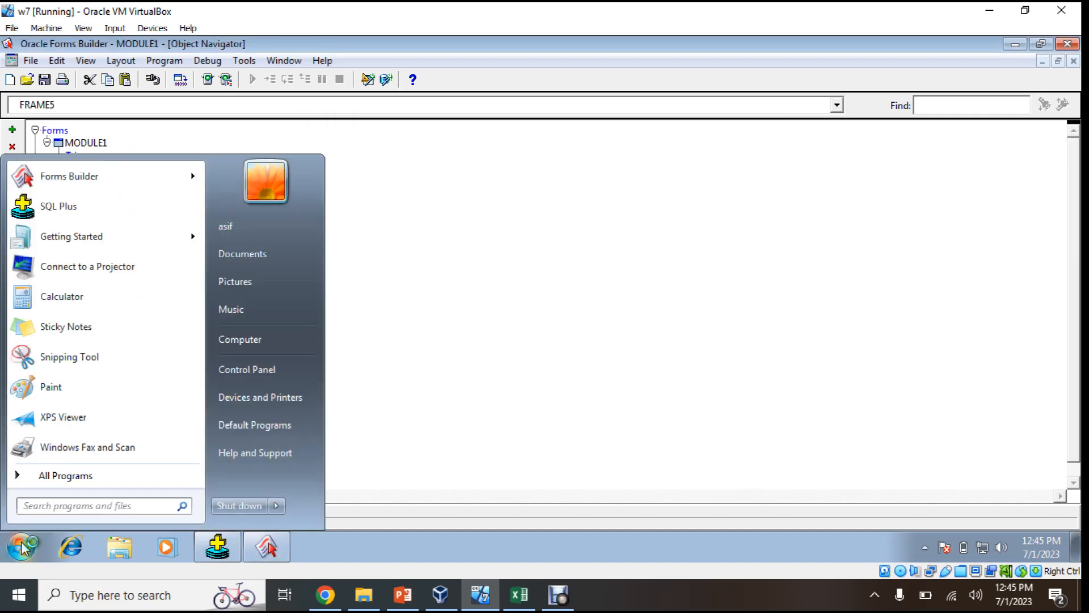
# Start the OC4J Instance from the Start menu search
pyautogui.write('oc4j')
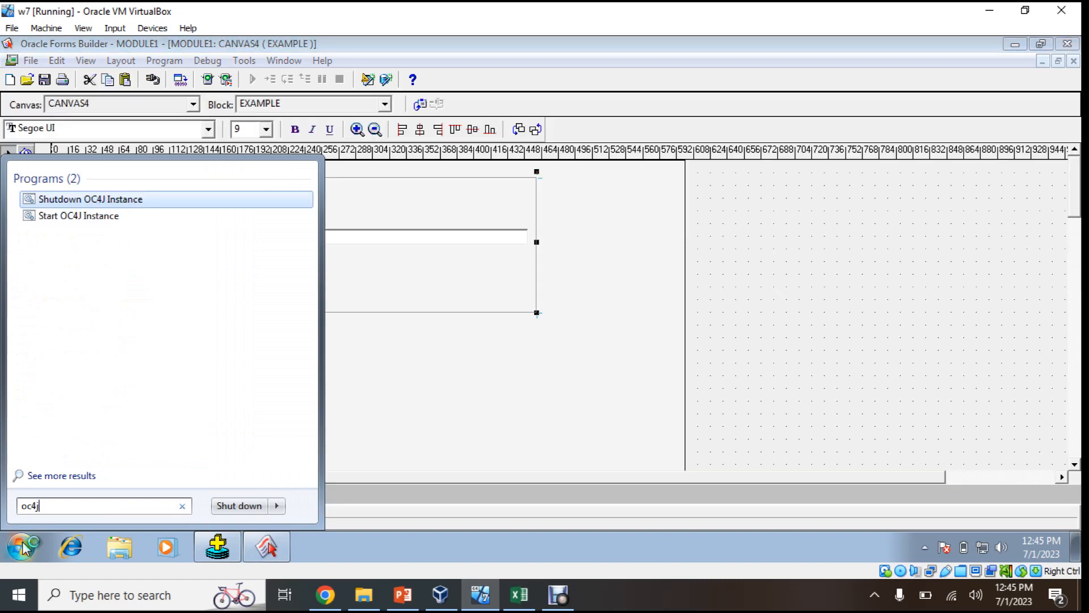
pyautogui.press('Down')
pyautogui.press('Return')
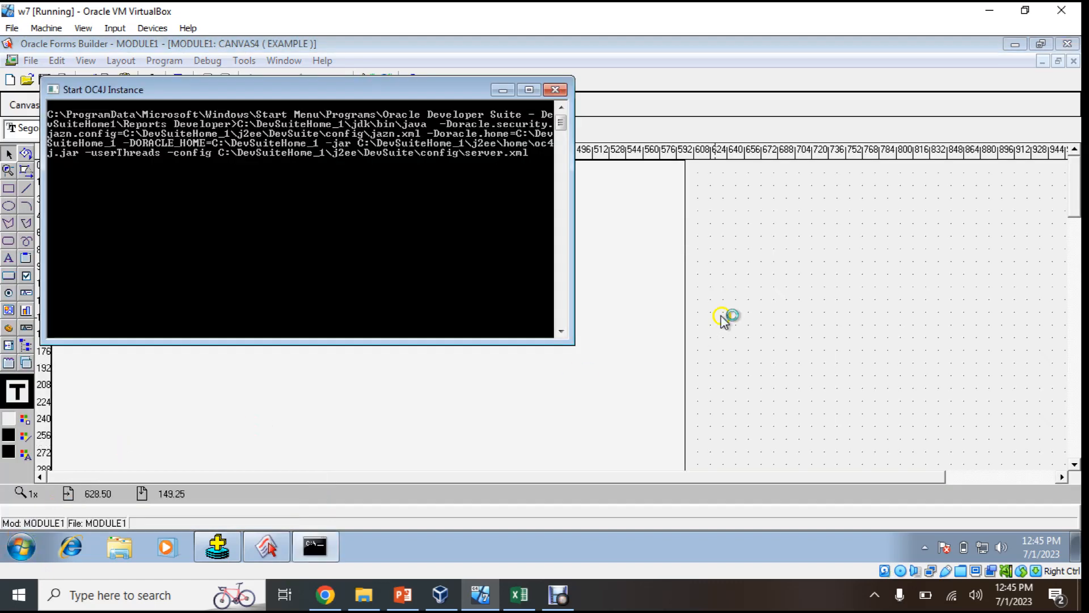
# Save the module as Lecture_5 and run the form in the browser
pyautogui.click(723, 317)
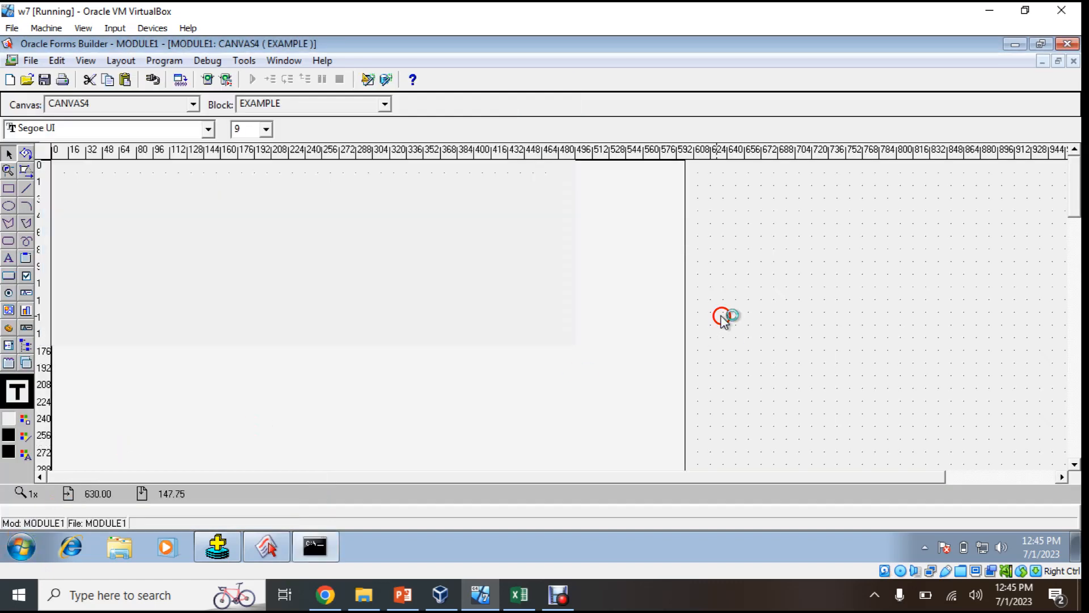
pyautogui.click(50, 81)
pyautogui.write('Le')
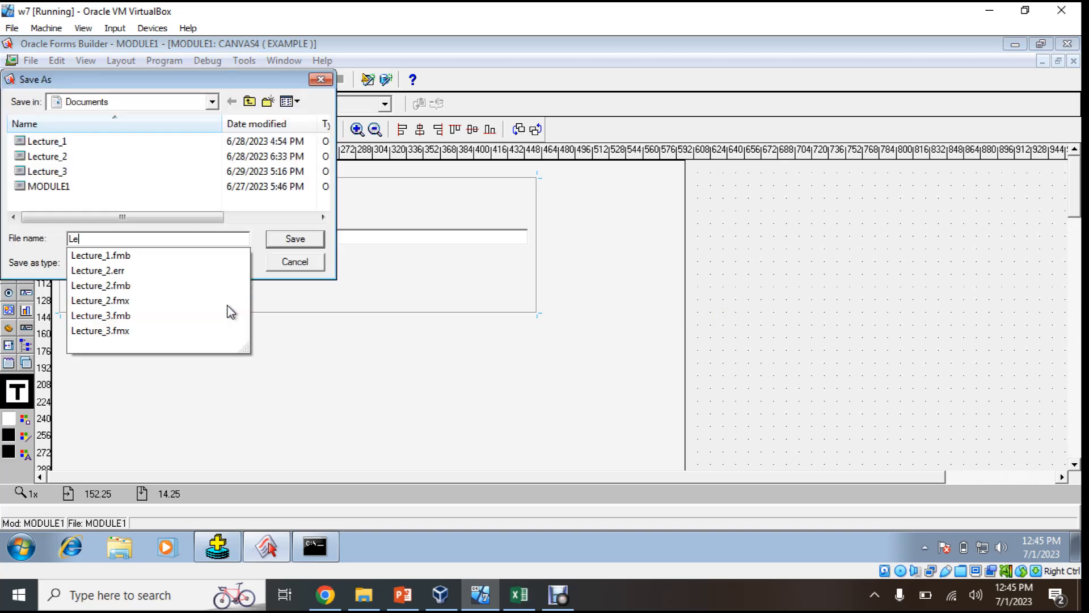
pyautogui.write('cture_5')
pyautogui.press('Return')
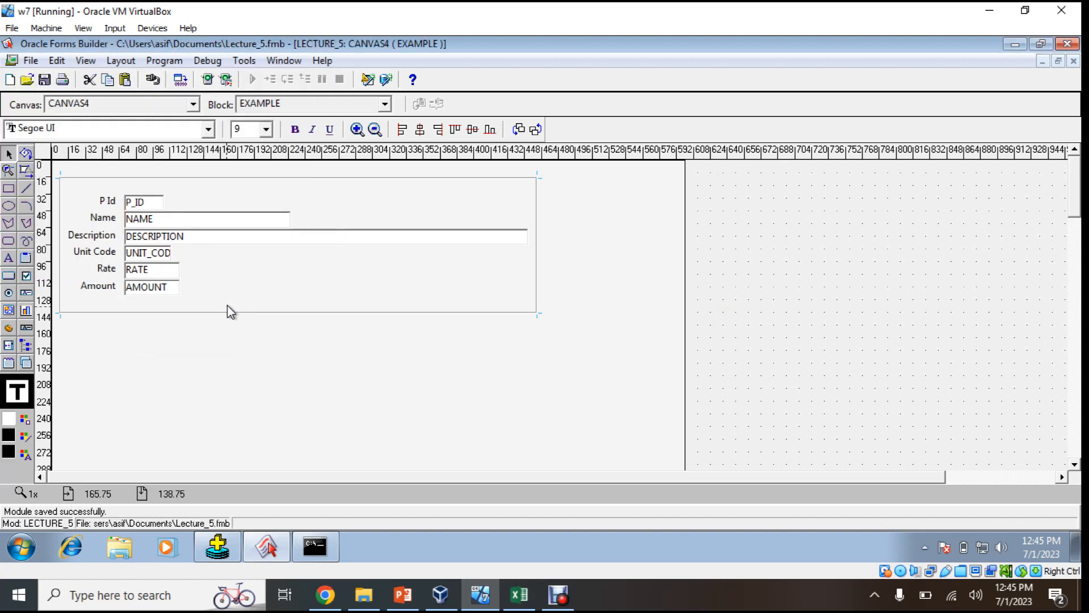
pyautogui.click(209, 80)
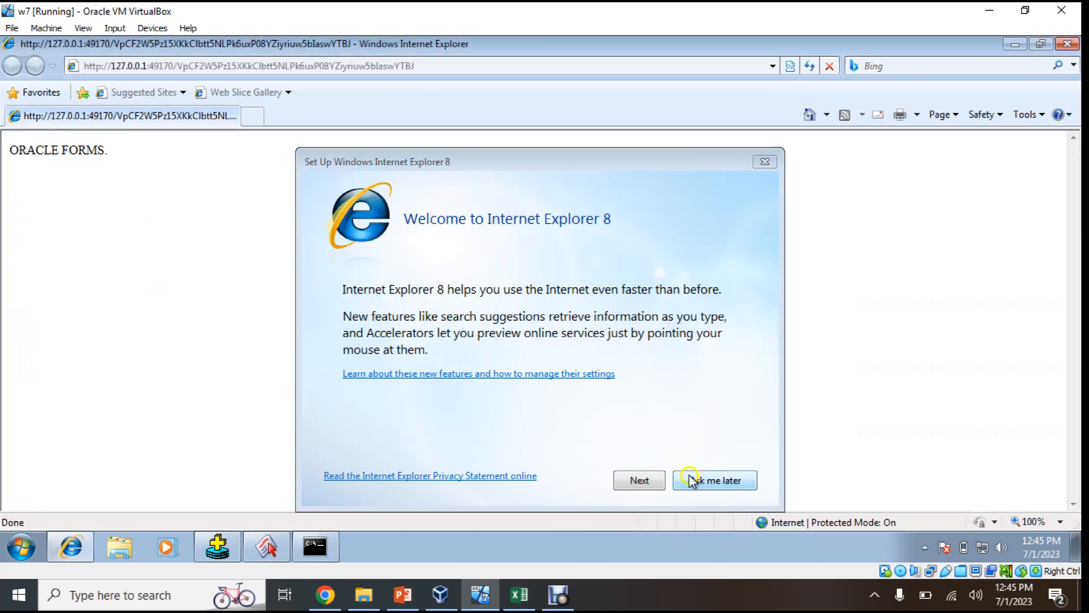
# Postpone the Internet Explorer setup with 'Ask me later' and wait for the form applet
pyautogui.click(713, 482)
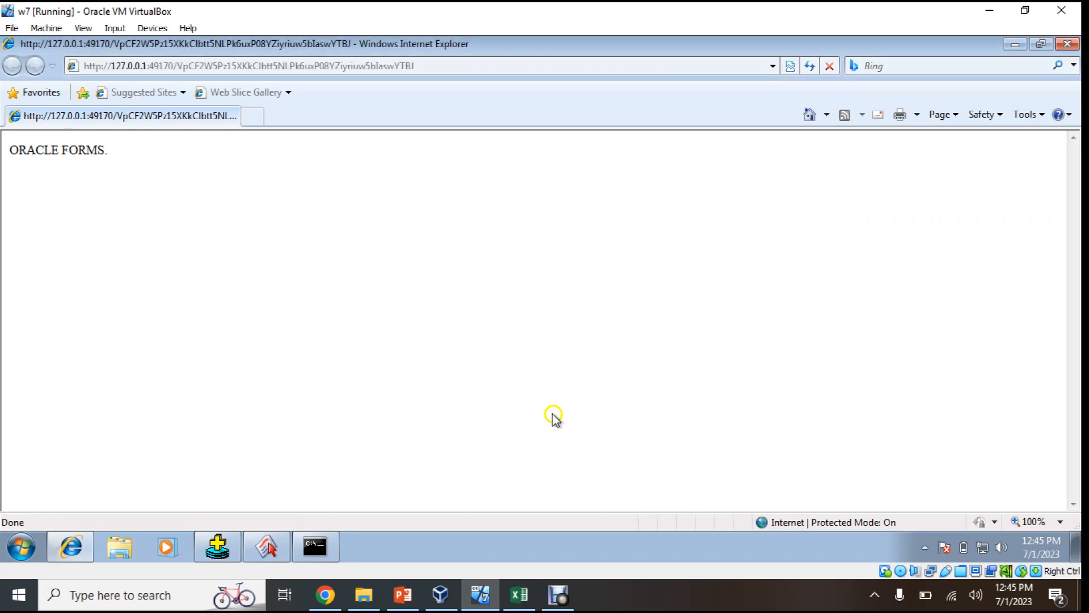
pyautogui.click(516, 594)
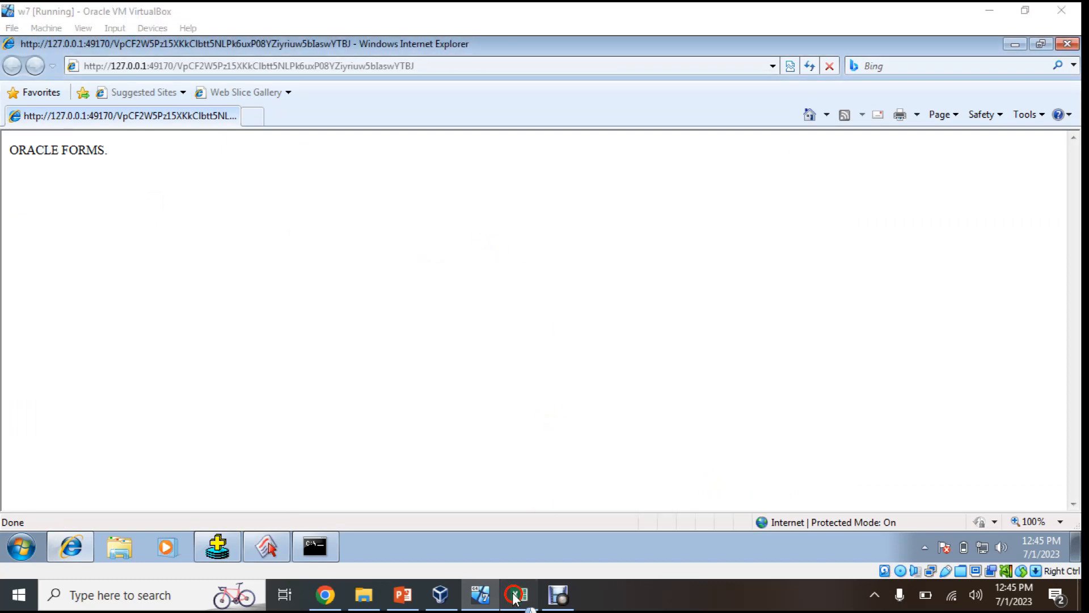
pyautogui.click(514, 596)
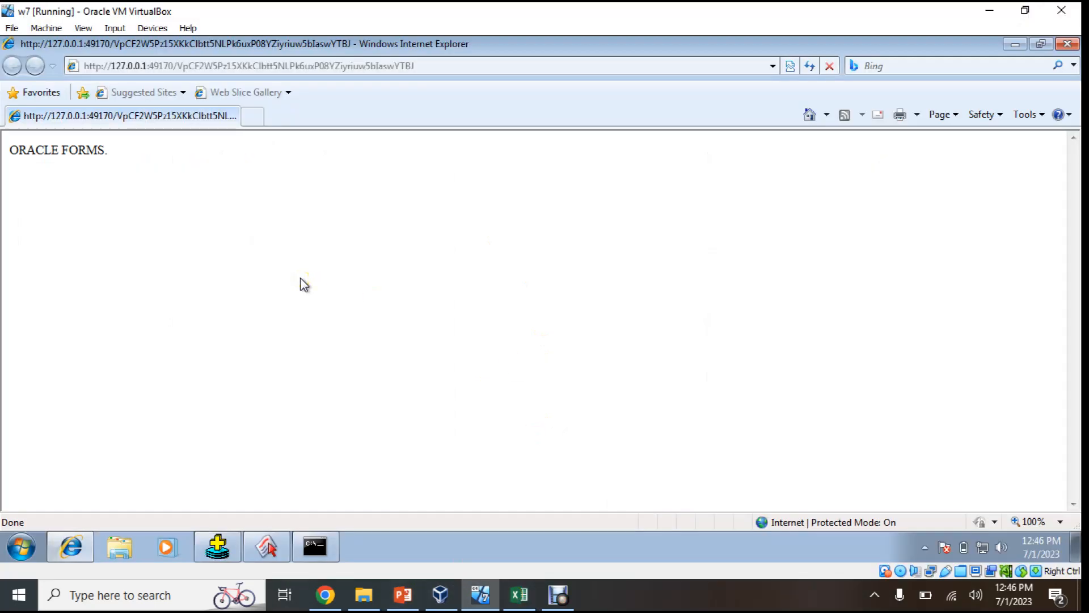
pyautogui.click(329, 276)
pyautogui.click(559, 594)
# Enter P Id 1, Description testing, Rate 14, Amount 99 and save, hitting FRM-40508
pyautogui.click(797, 364)
pyautogui.click(328, 294)
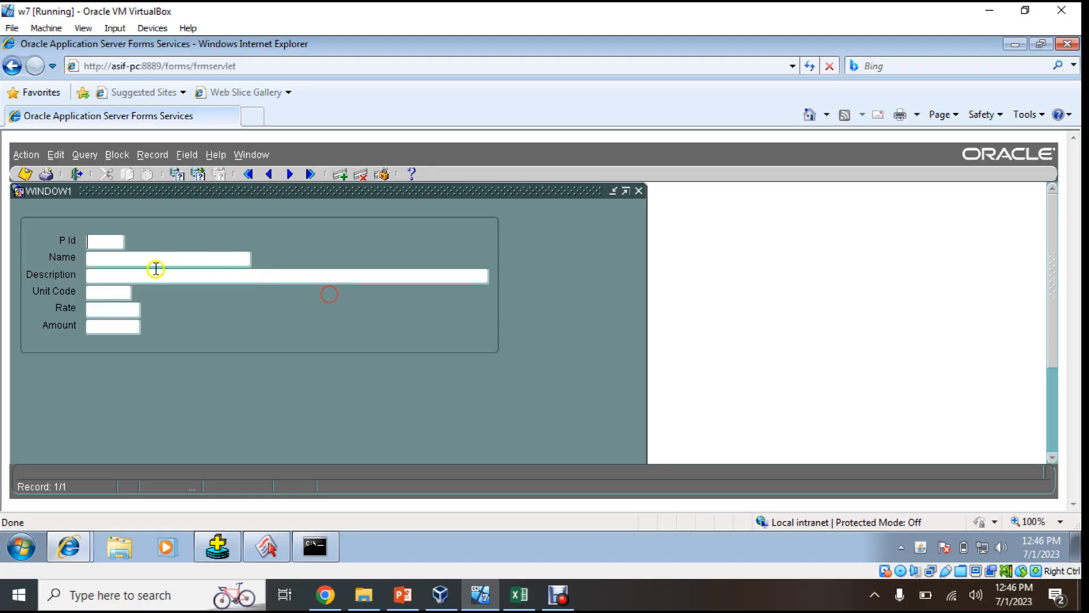
pyautogui.click(568, 599)
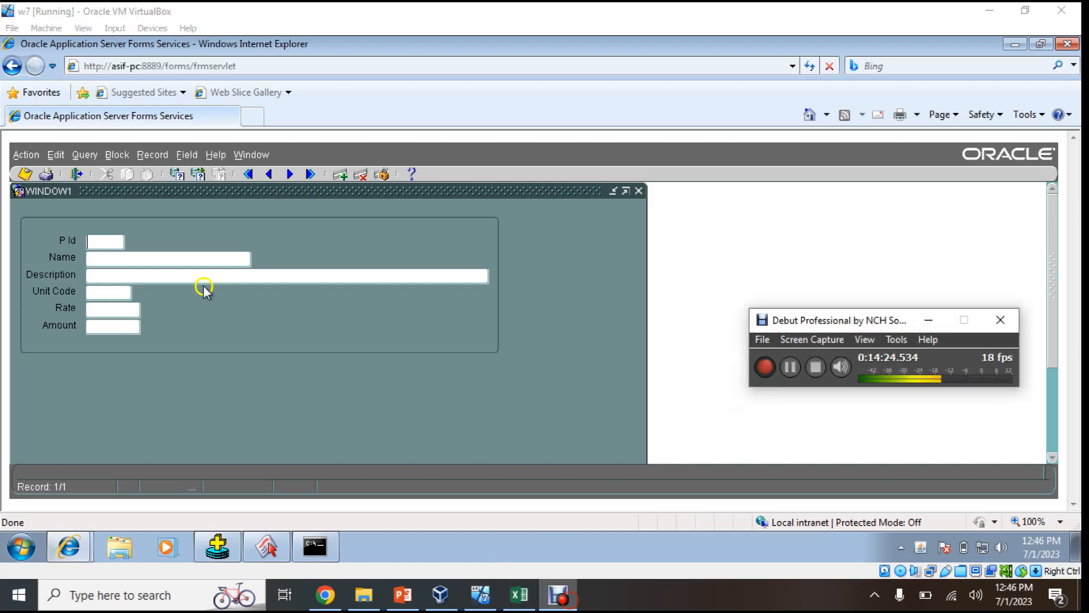
pyautogui.click(109, 241)
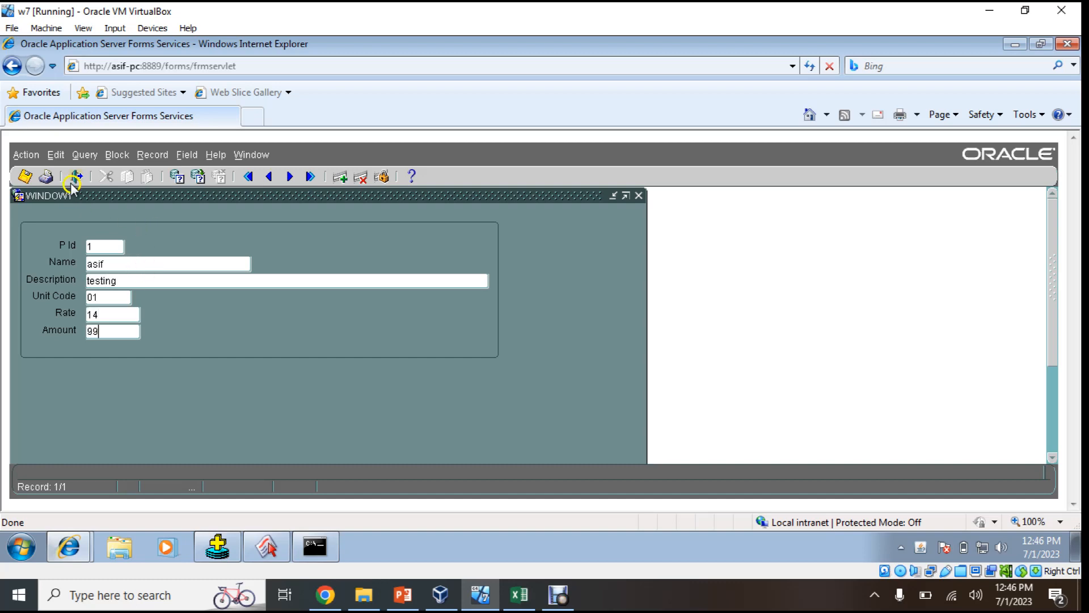
pyautogui.click(27, 177)
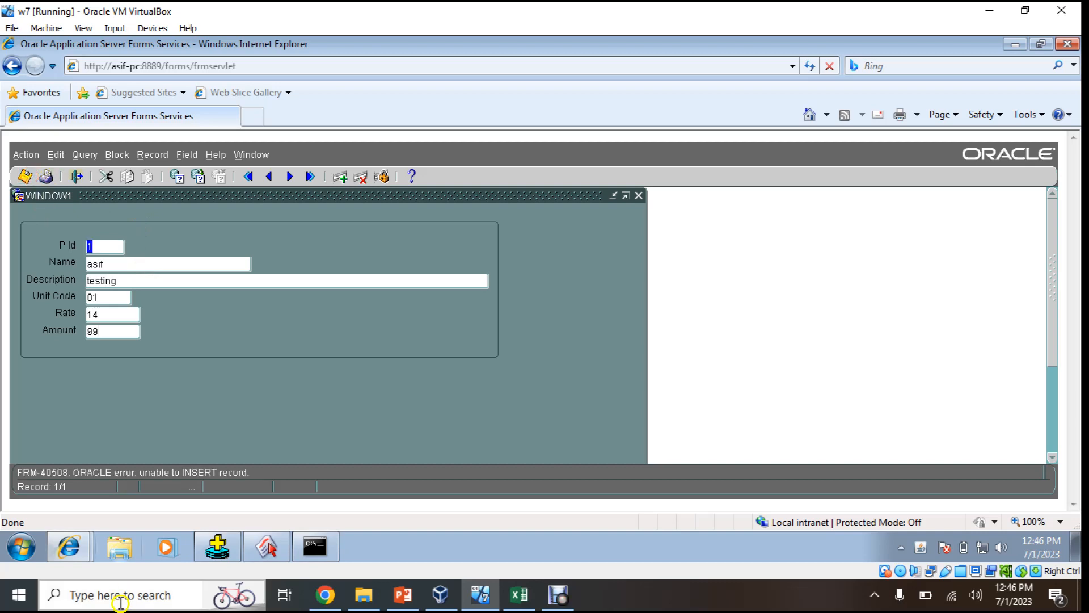
pyautogui.moveTo(80, 546)
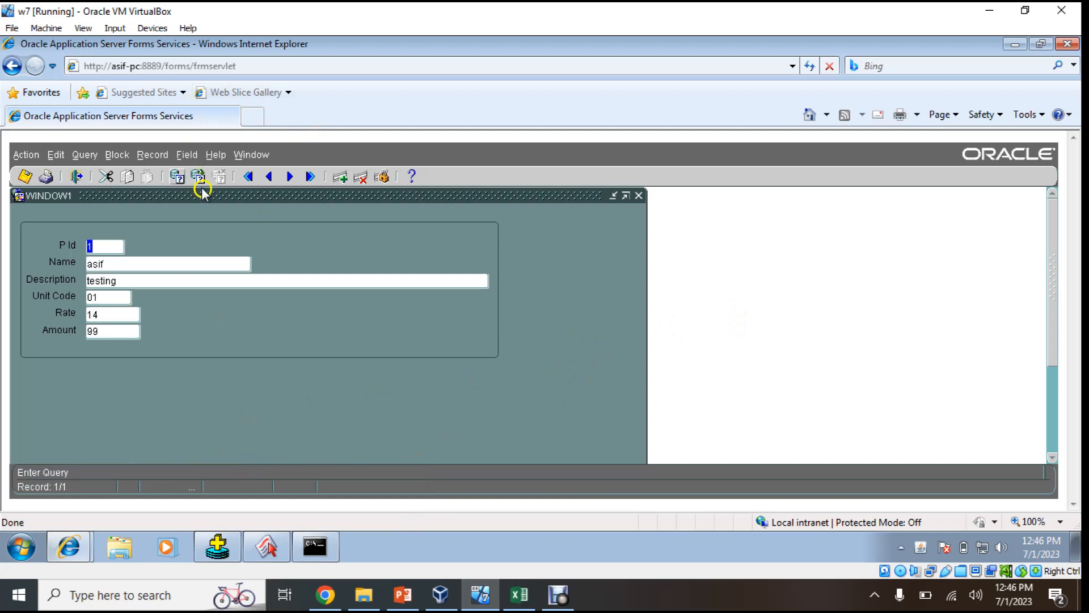
# Check the P_ID item properties, then display the ORA-02290 check-constraint error
pyautogui.click(221, 155)
pyautogui.click(218, 175)
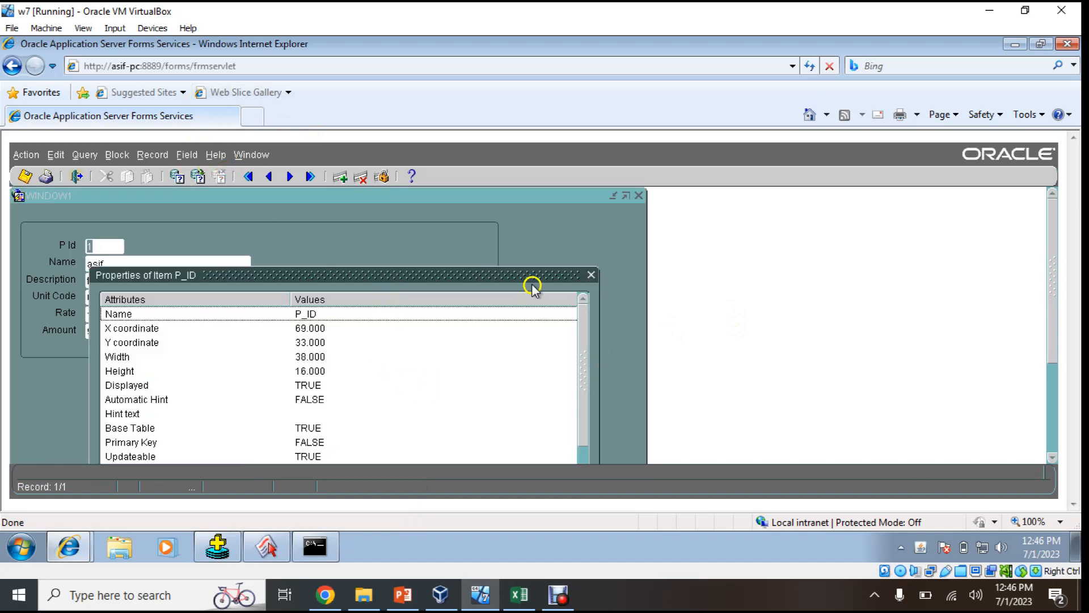
pyautogui.click(591, 275)
pyautogui.click(224, 155)
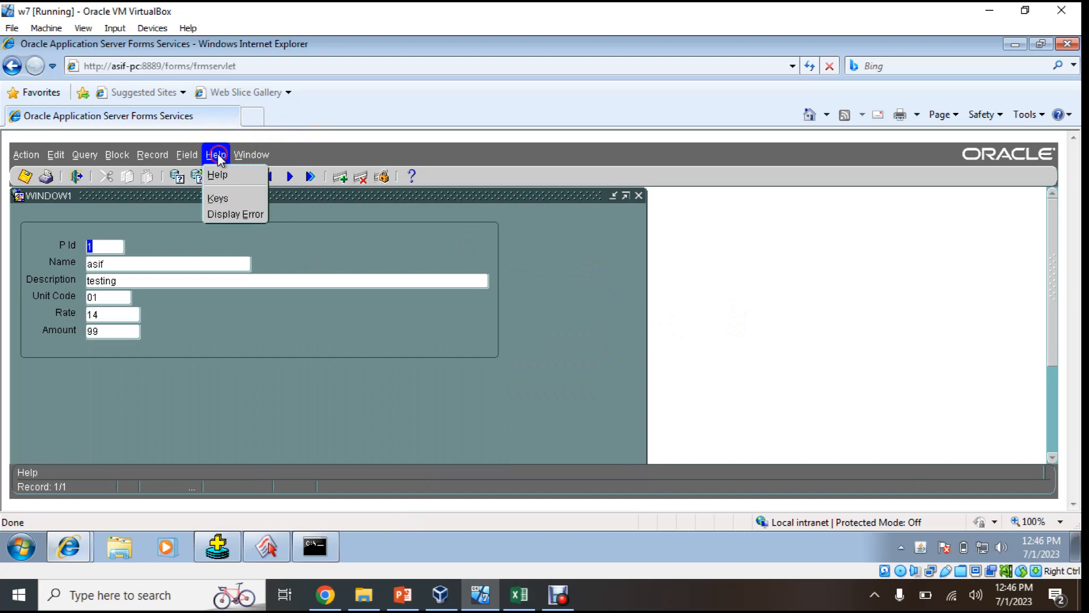
pyautogui.click(233, 214)
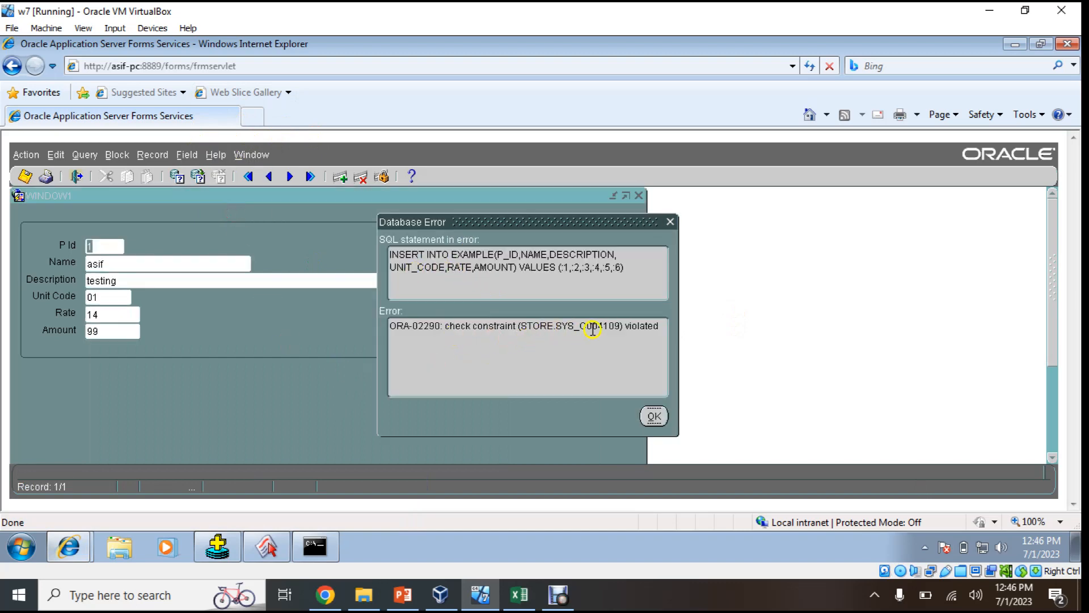
pyautogui.moveTo(656, 327); pyautogui.dragTo(359, 329)
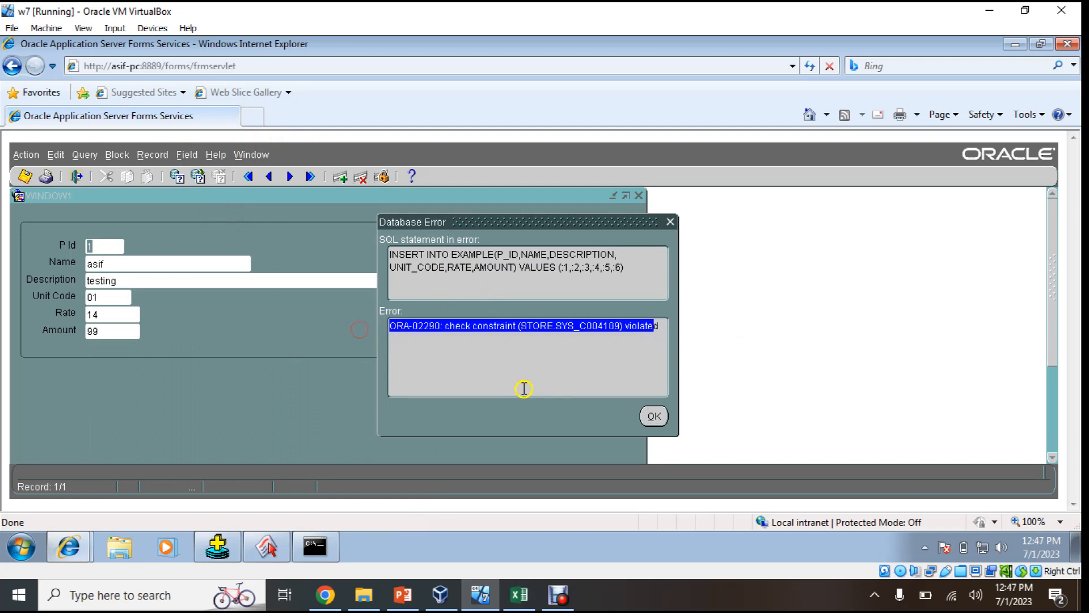
pyautogui.click(499, 350)
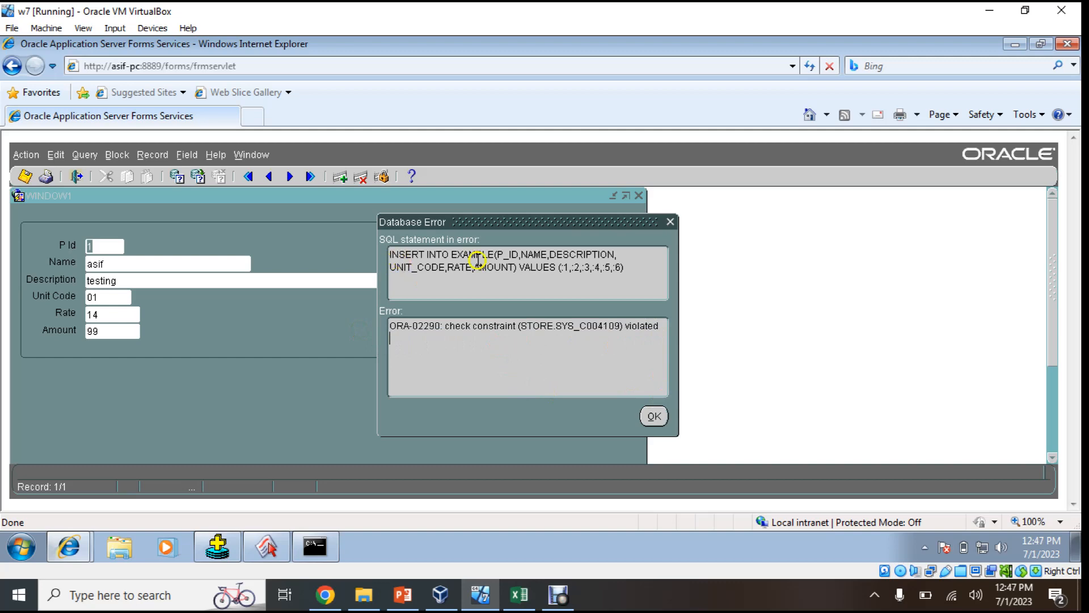
pyautogui.click(654, 416)
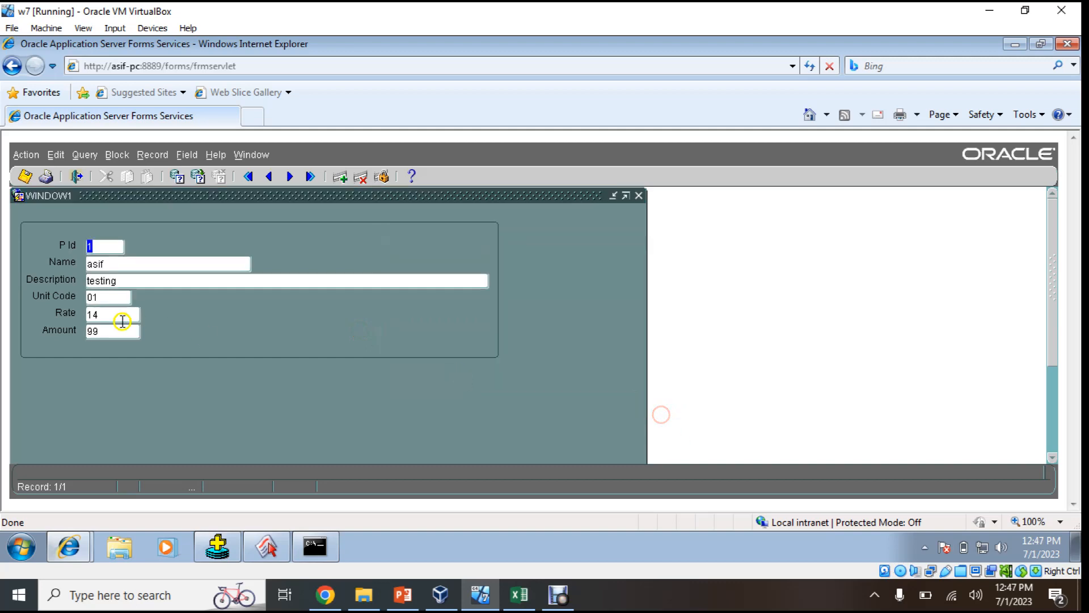
# Change Amount to 150, save the record, and insert a new blank record
pyautogui.click(120, 325)
pyautogui.write('150')
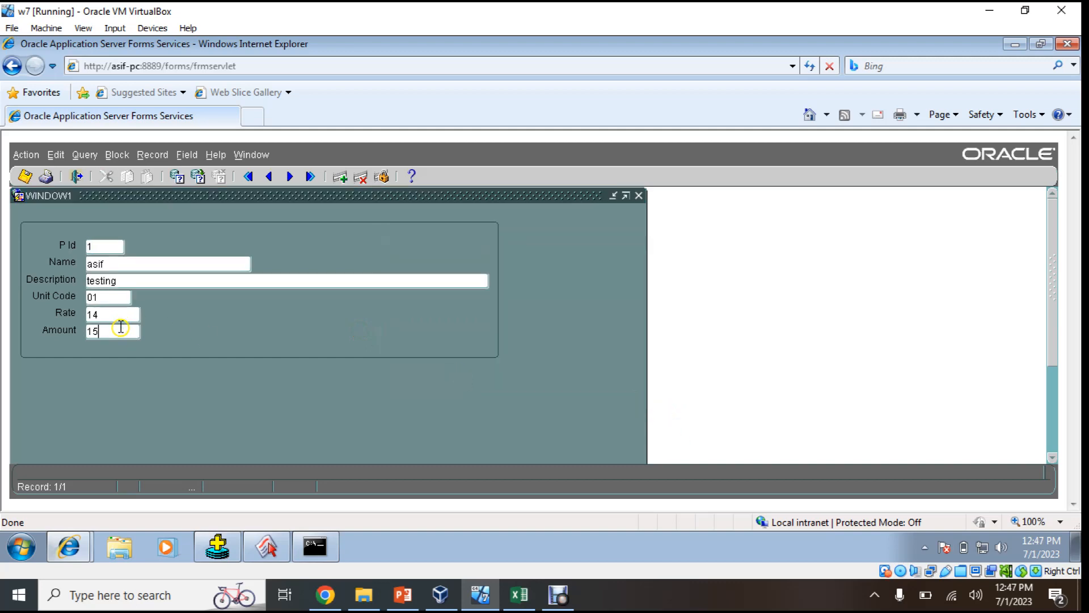
pyautogui.click(23, 176)
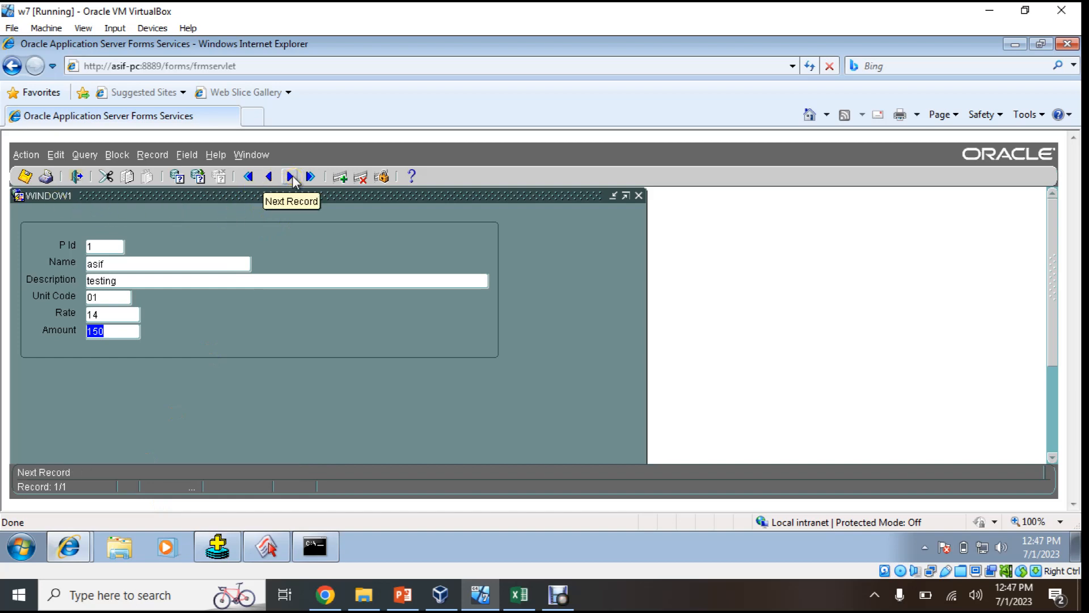
pyautogui.click(341, 177)
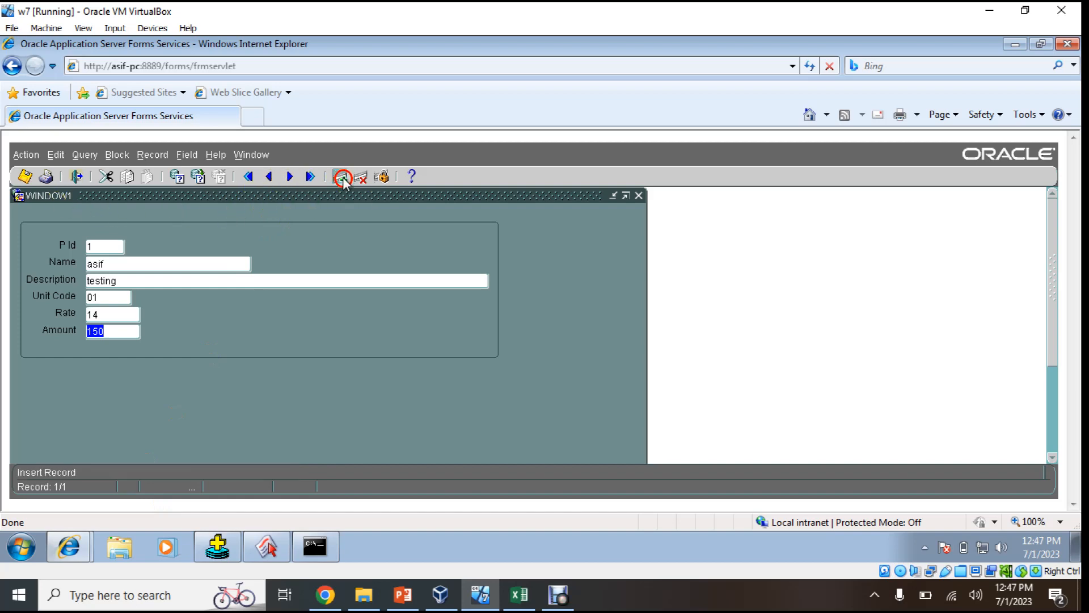
# Enter a second record reusing P Id 1, save it, and display the ORA-00001 error
pyautogui.click(109, 247)
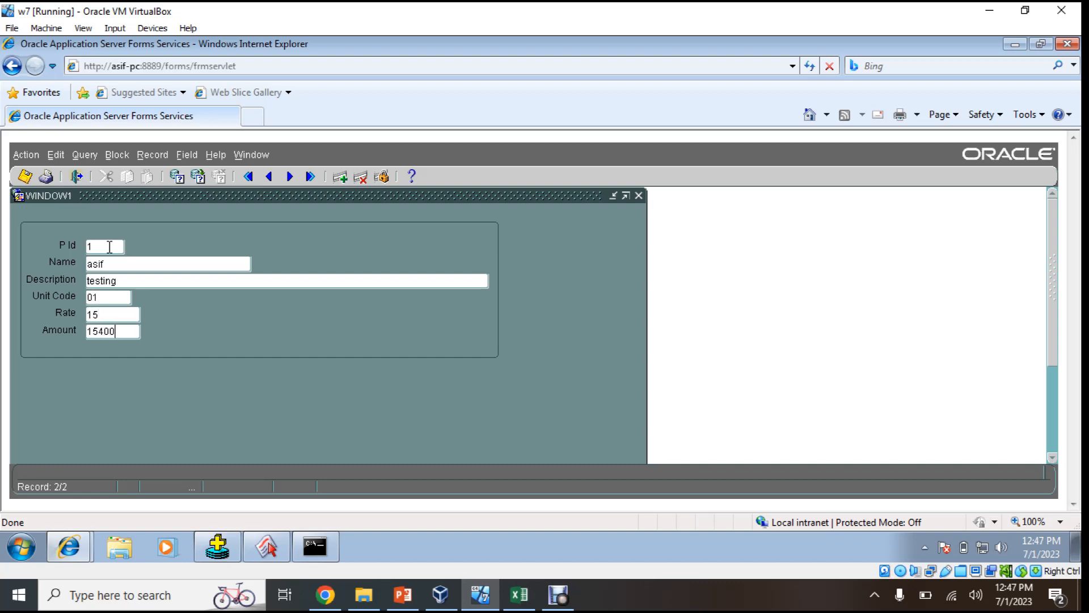
pyautogui.click(24, 177)
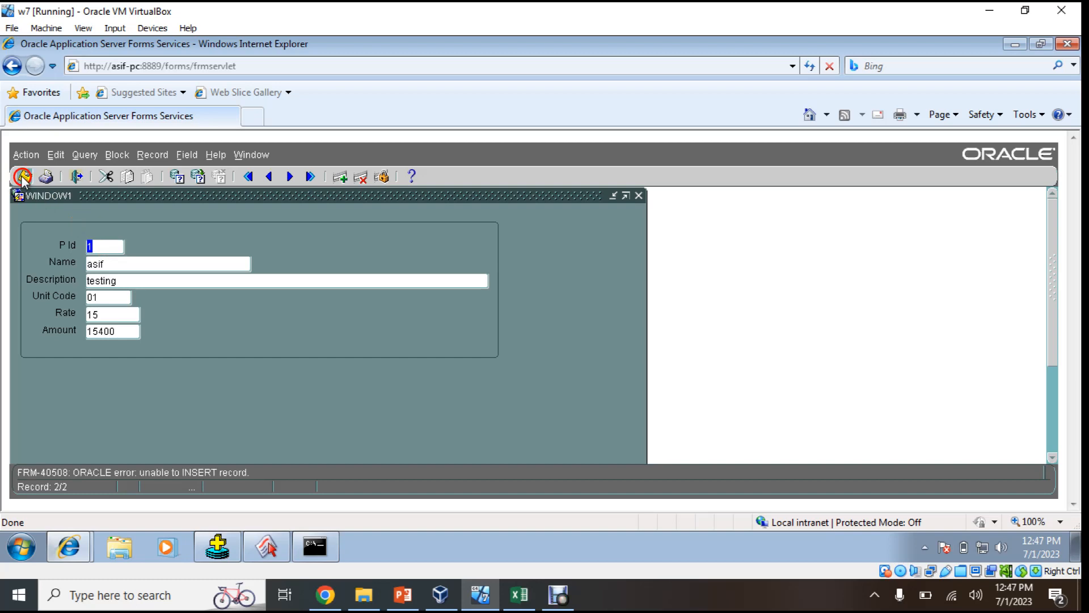
pyautogui.click(257, 154)
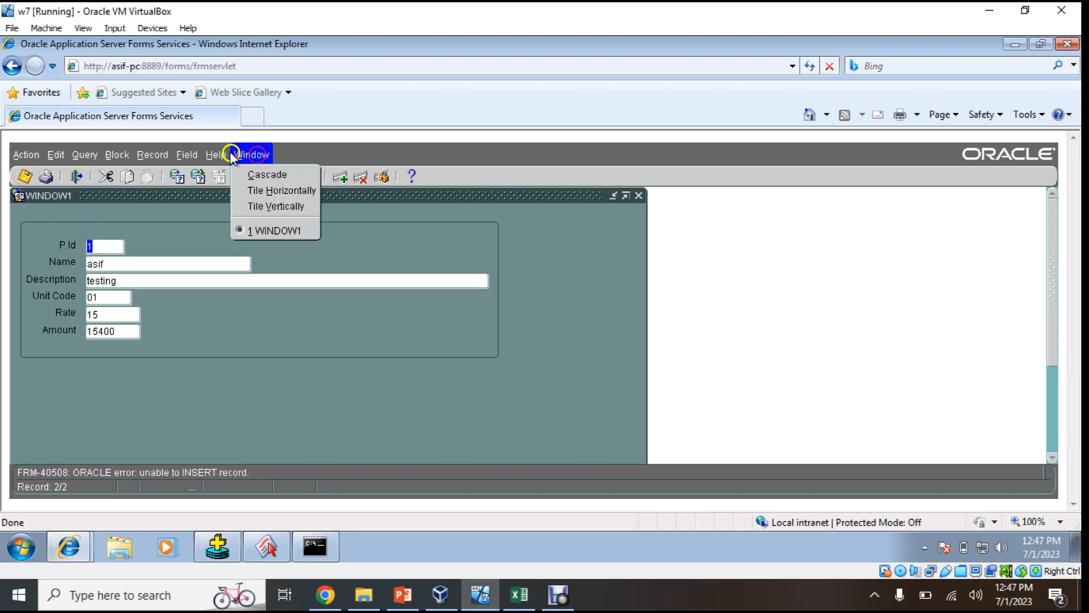
pyautogui.click(243, 214)
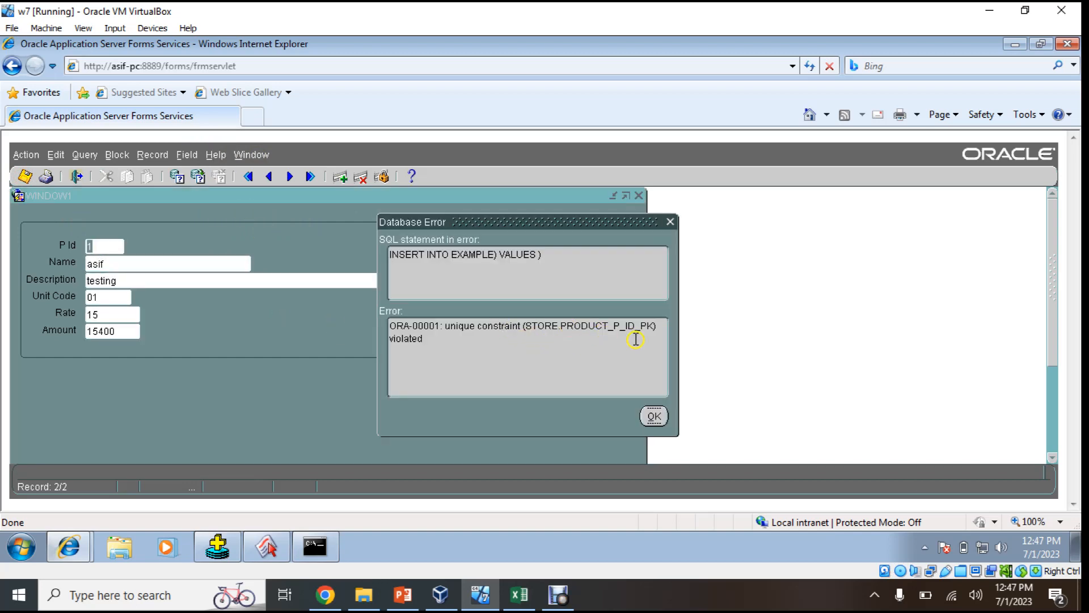
pyautogui.moveTo(453, 325); pyautogui.dragTo(522, 321)
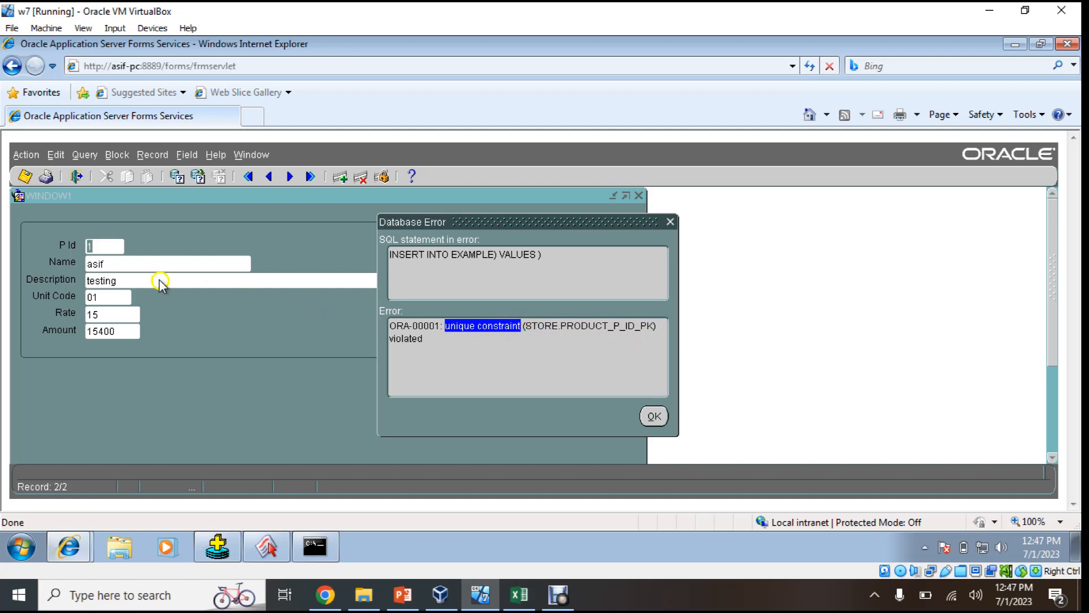
# Compare the unique-constraint error against the lecture slide's table definition
pyautogui.click(404, 591)
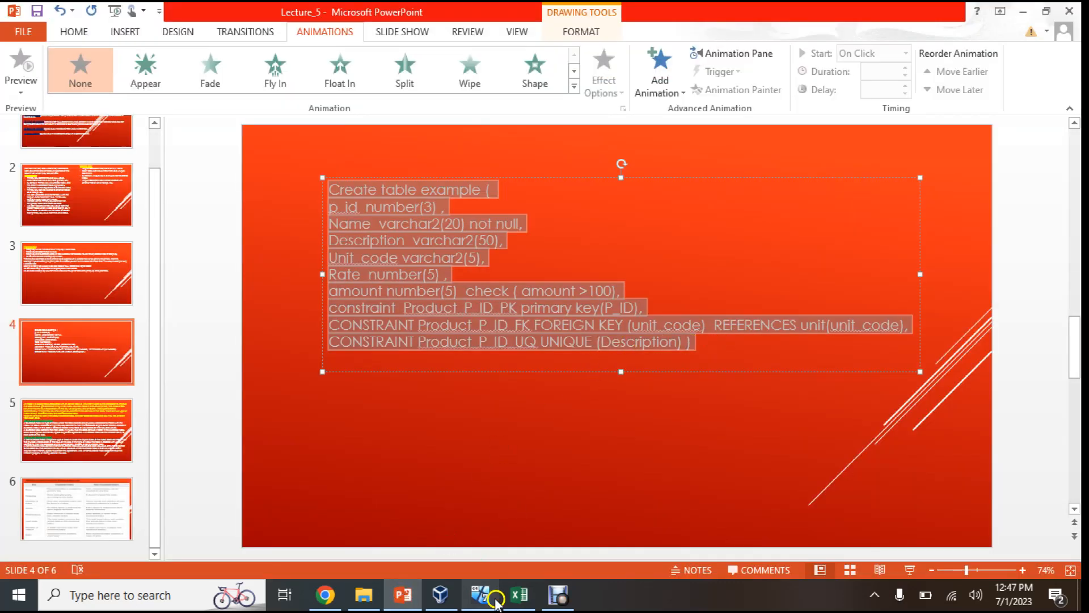
pyautogui.click(555, 595)
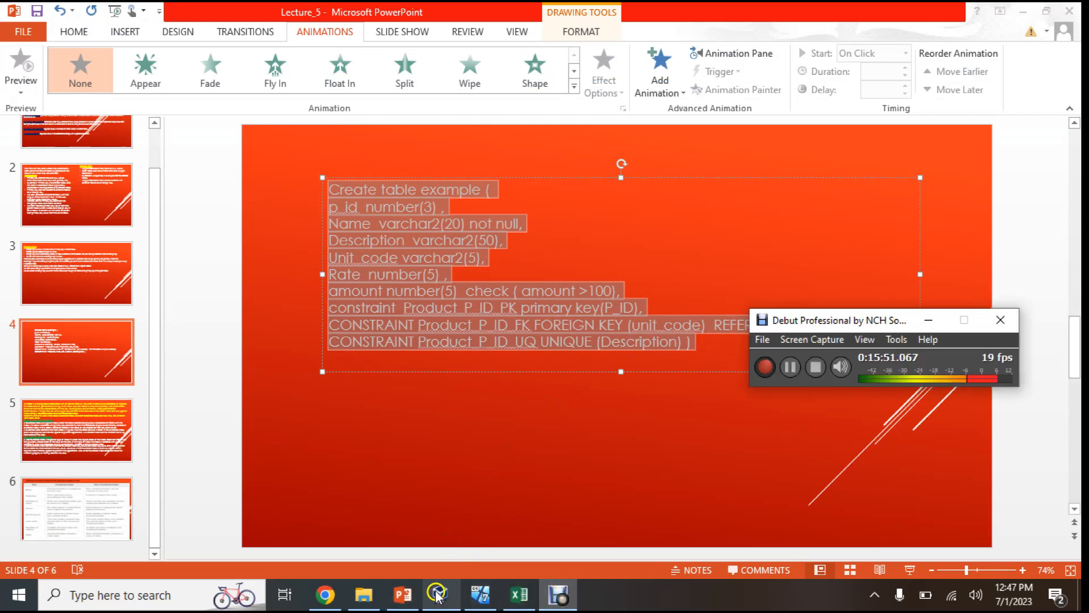
pyautogui.click(476, 596)
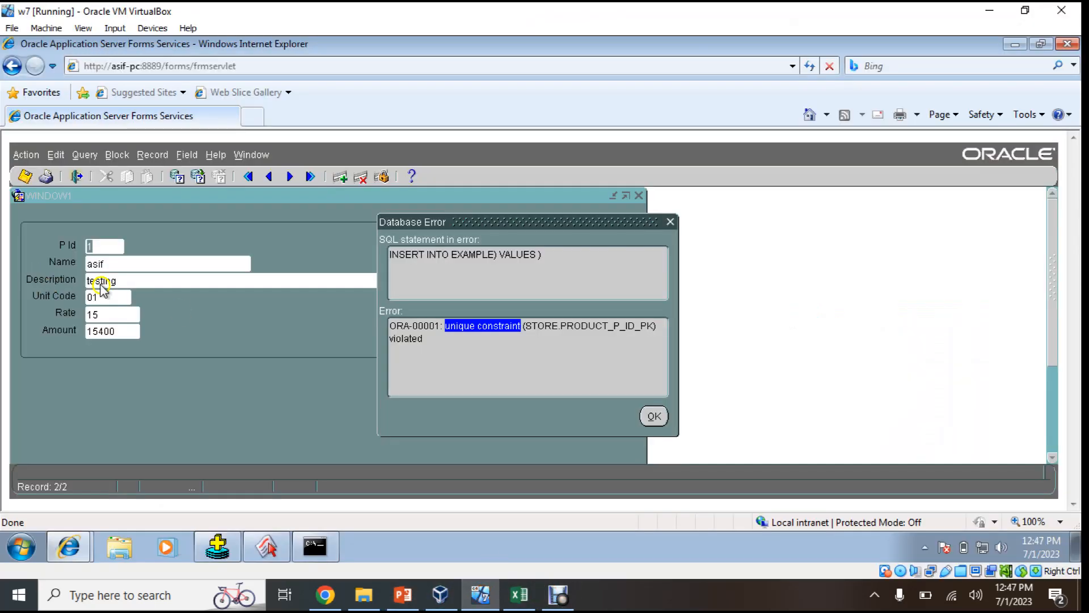
# Change the Description to testing1 and retry saving the second record
pyautogui.click(655, 416)
pyautogui.doubleClick(161, 282)
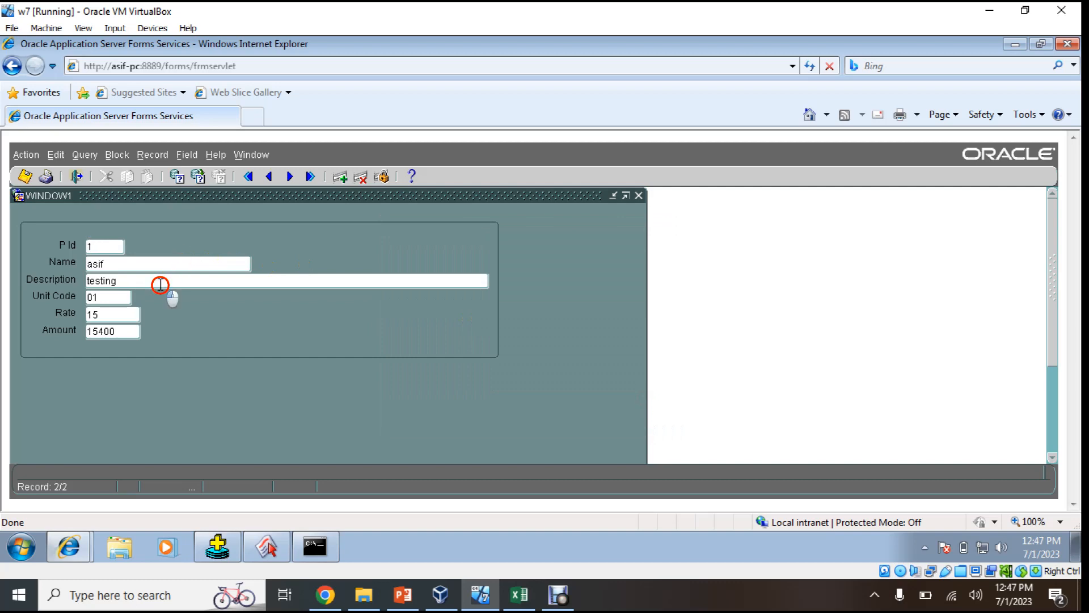
pyautogui.click(159, 280)
pyautogui.write('1')
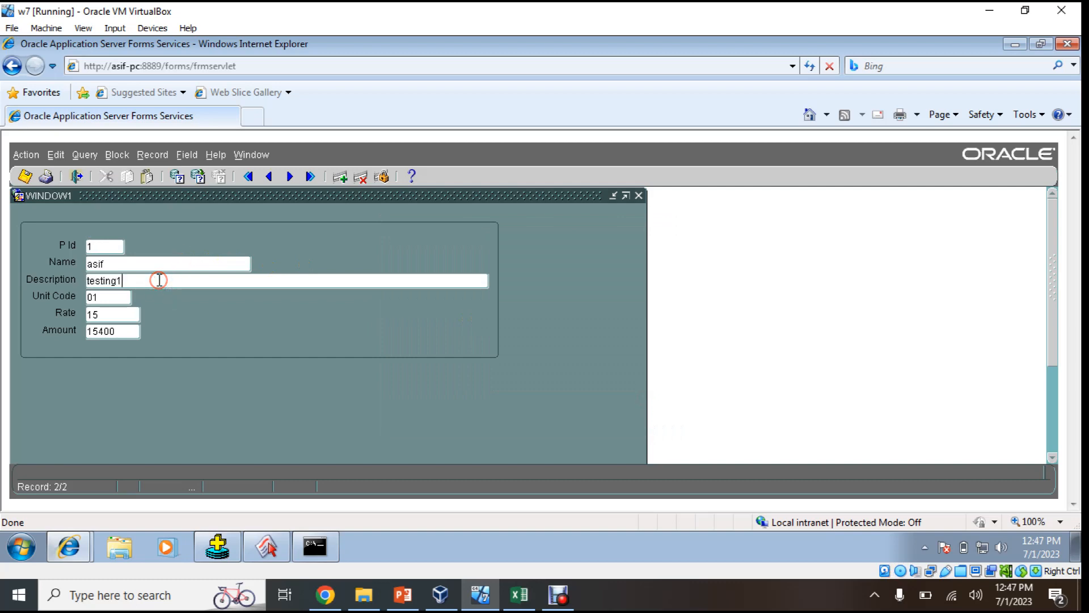
pyautogui.click(26, 178)
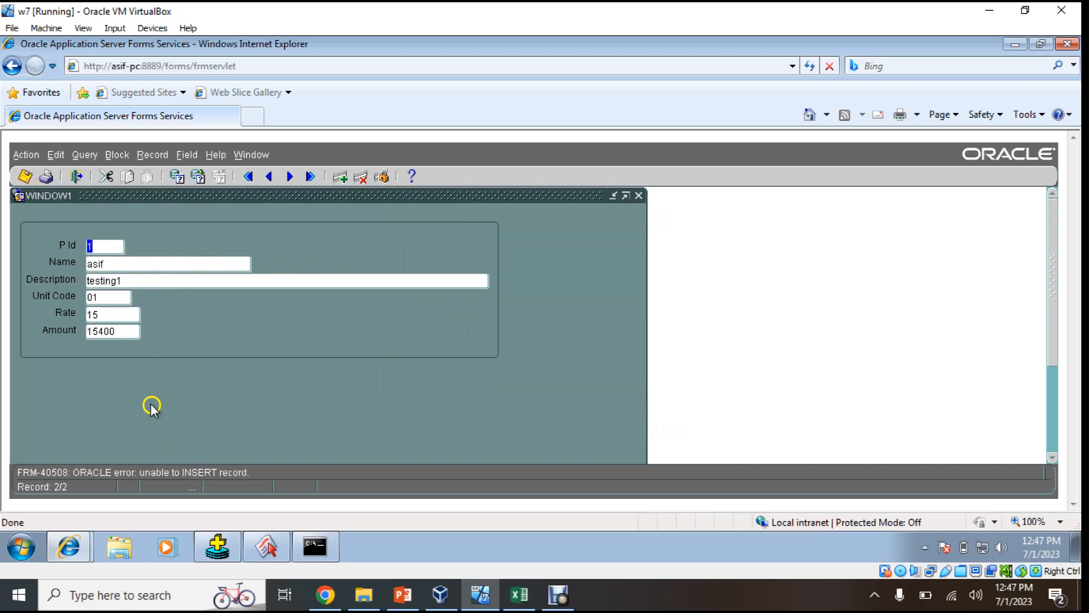
# Read the repeated unique-constraint error, then save the record with P Id 2
pyautogui.click(244, 154)
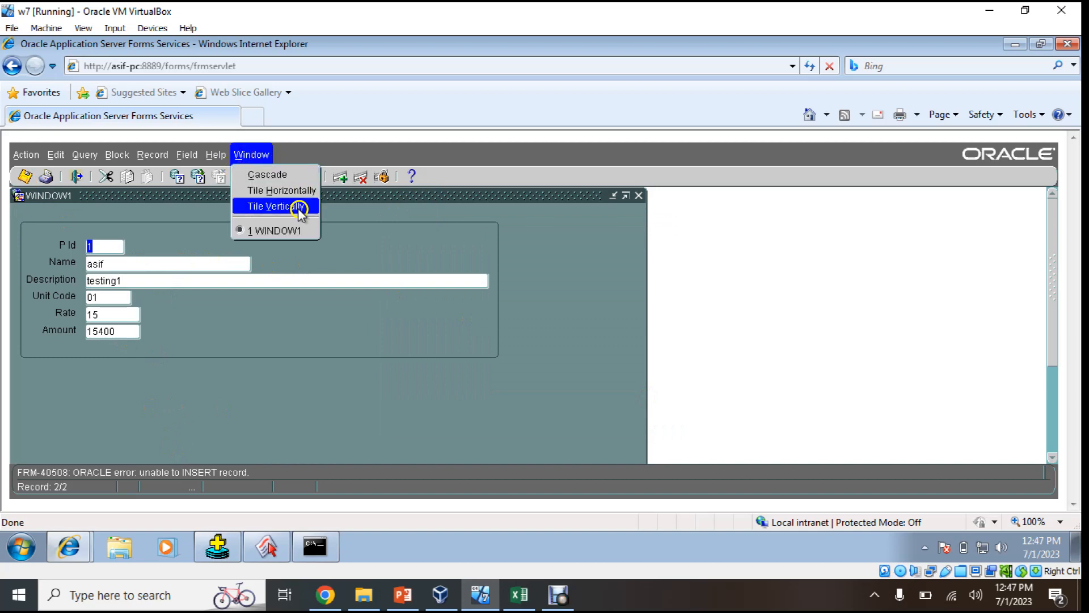
pyautogui.moveTo(215, 154)
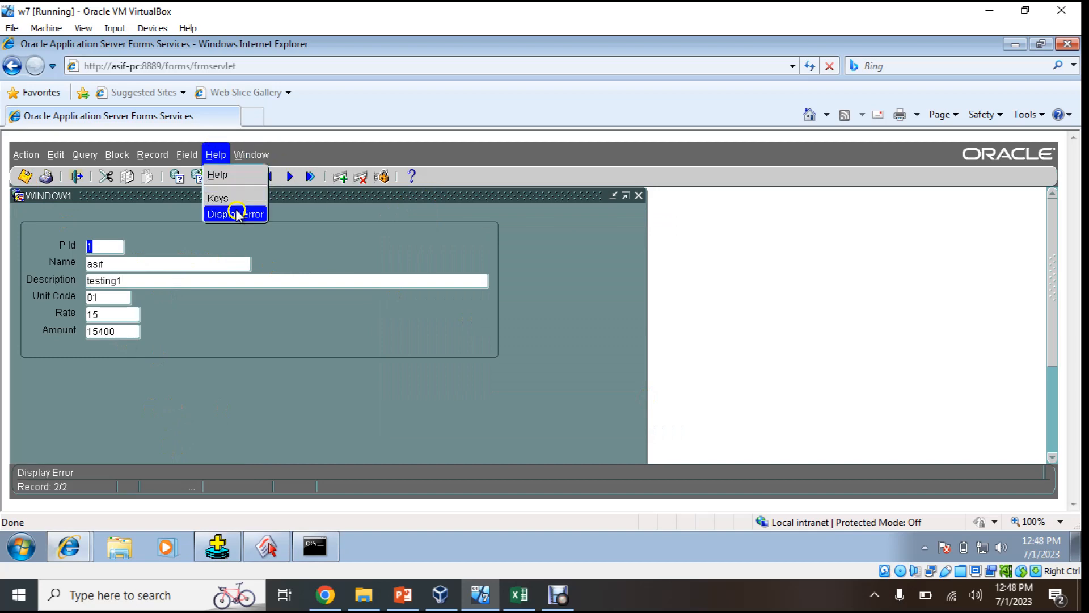
pyautogui.click(235, 214)
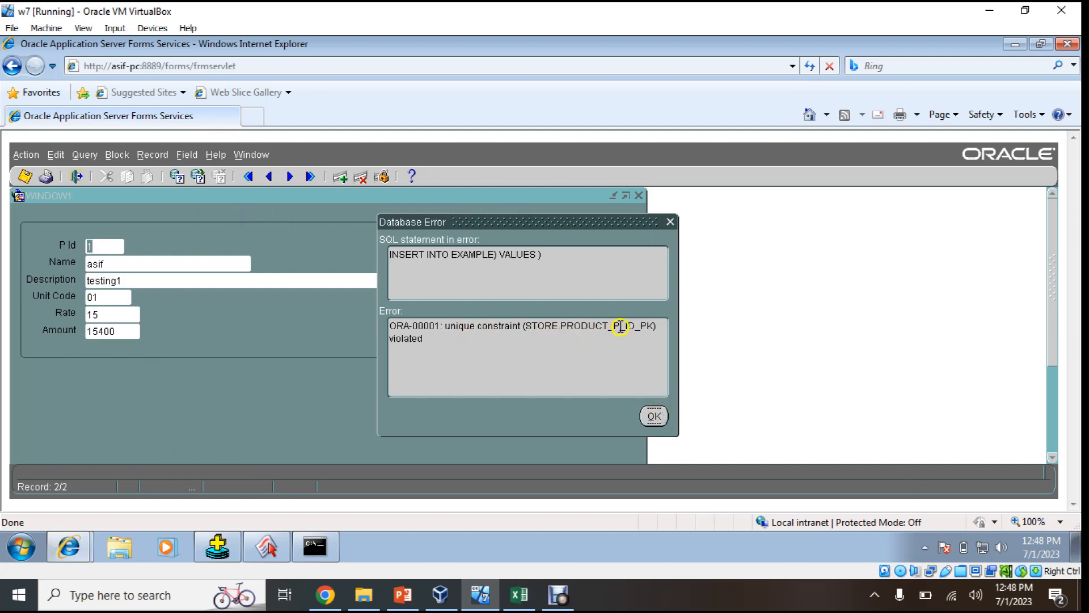
pyautogui.click(653, 415)
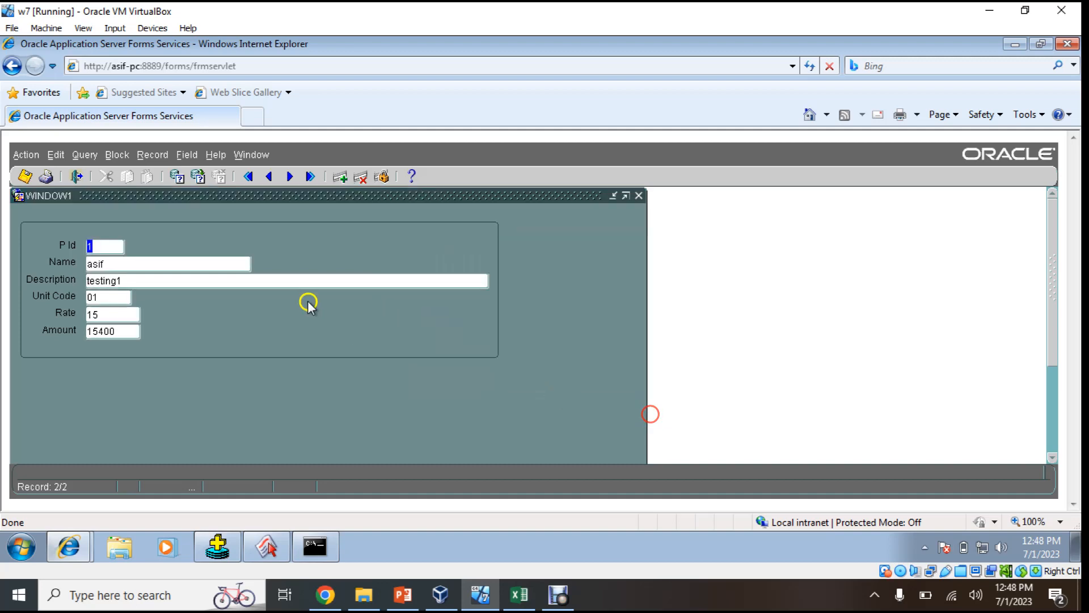
pyautogui.click(25, 176)
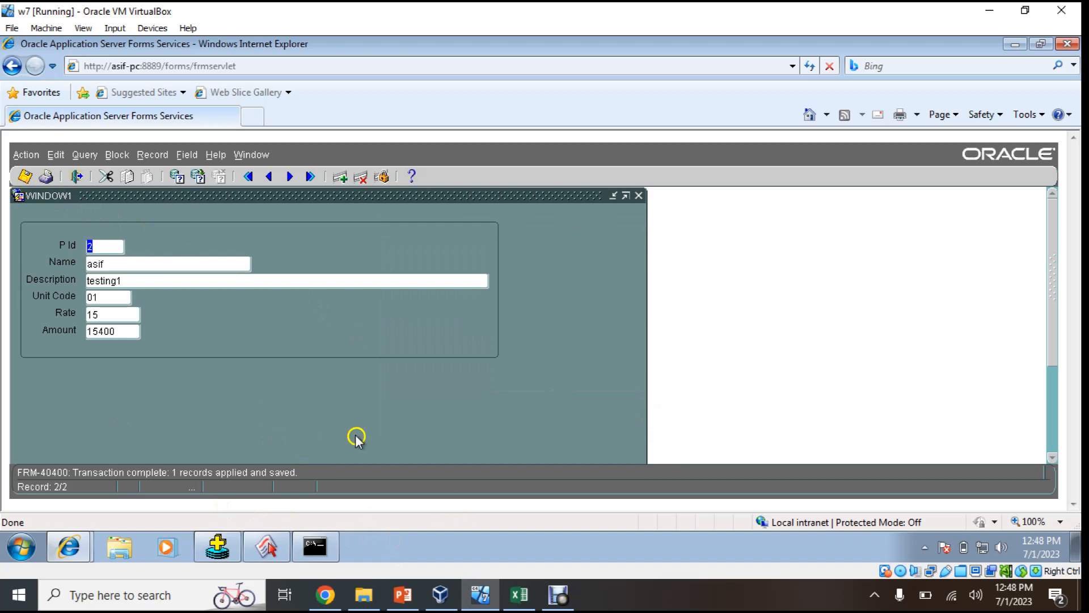
pyautogui.click(403, 595)
# Browse the Lecture_5 slides: slide 1 on constraints, then slide 5 on indexes
pyautogui.scroll(1, 121, 431)
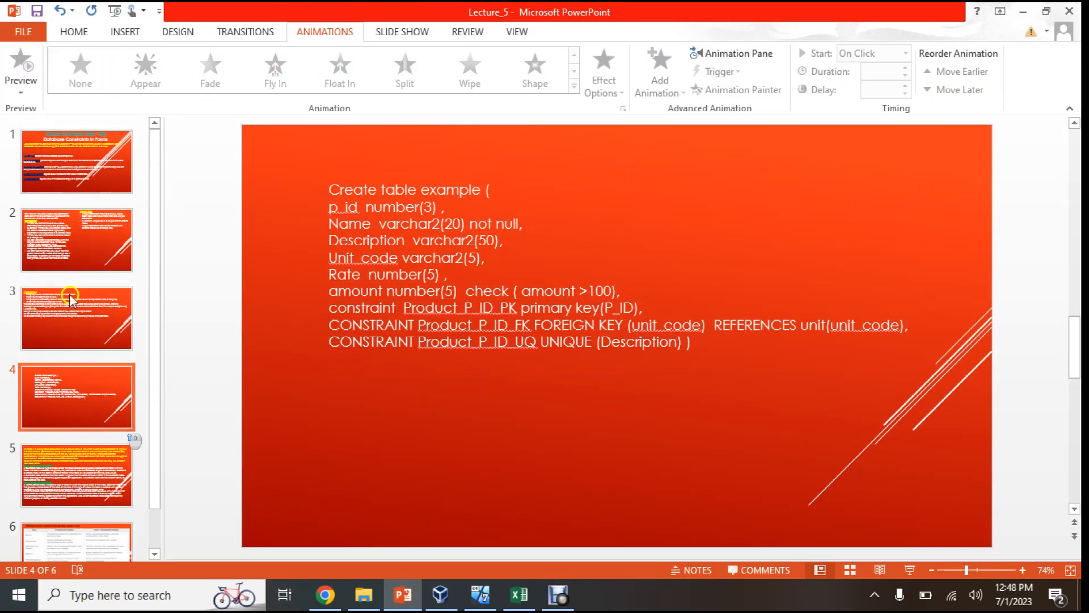
pyautogui.click(50, 149)
pyautogui.scroll(-1, 76, 251)
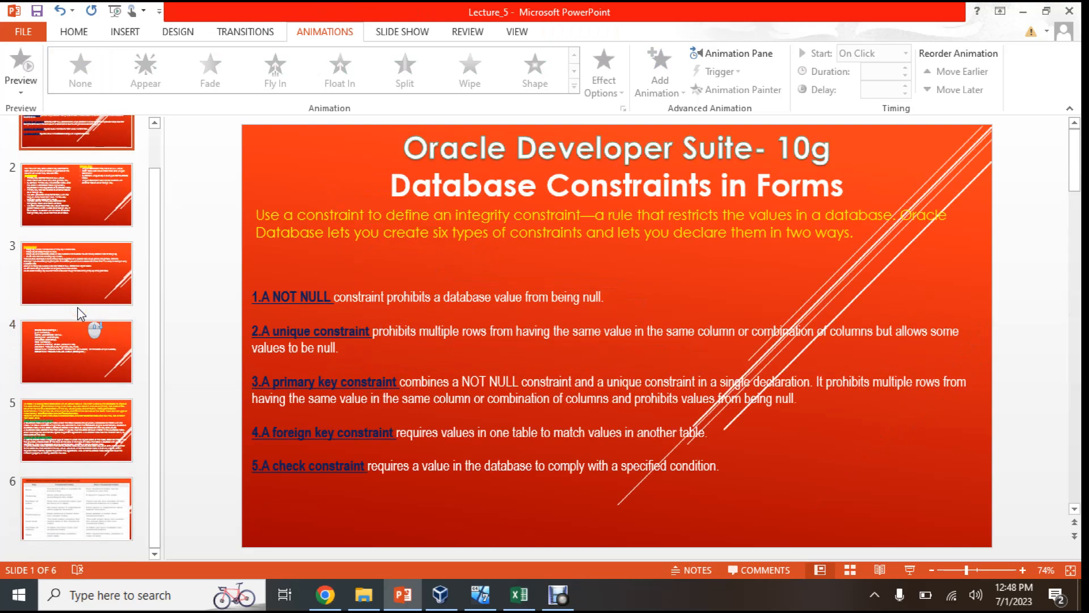
pyautogui.click(68, 440)
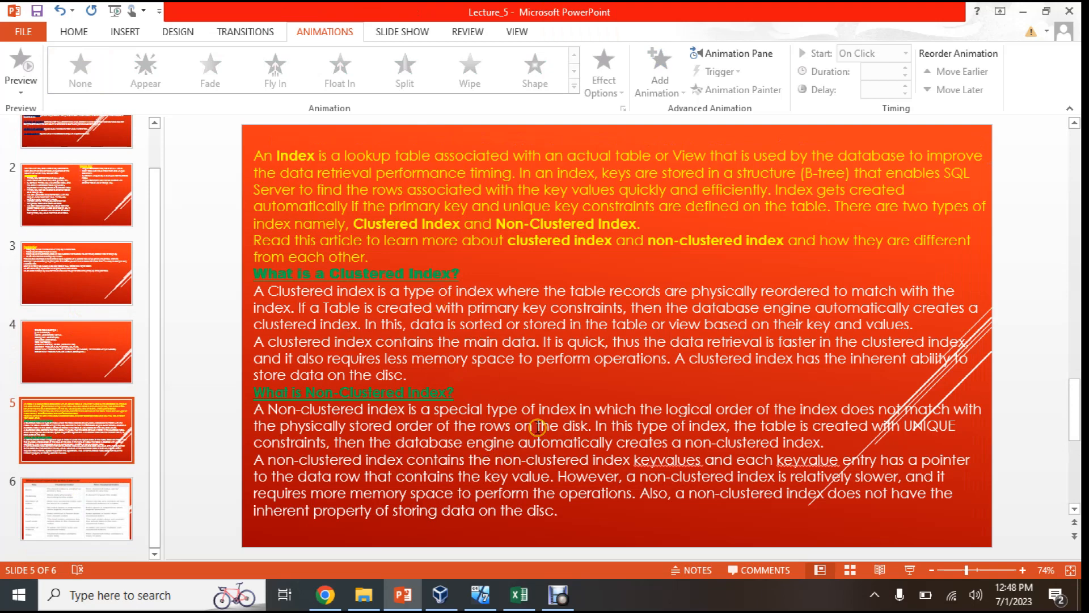
pyautogui.scroll(-1, 522, 428)
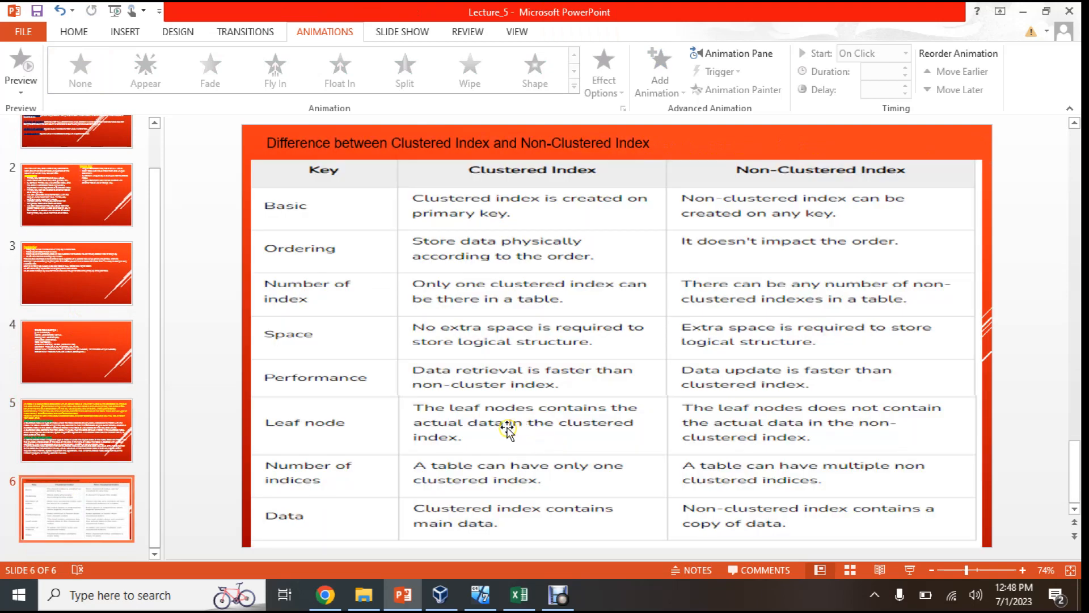
pyautogui.scroll(2, 507, 431)
pyautogui.click(116, 431)
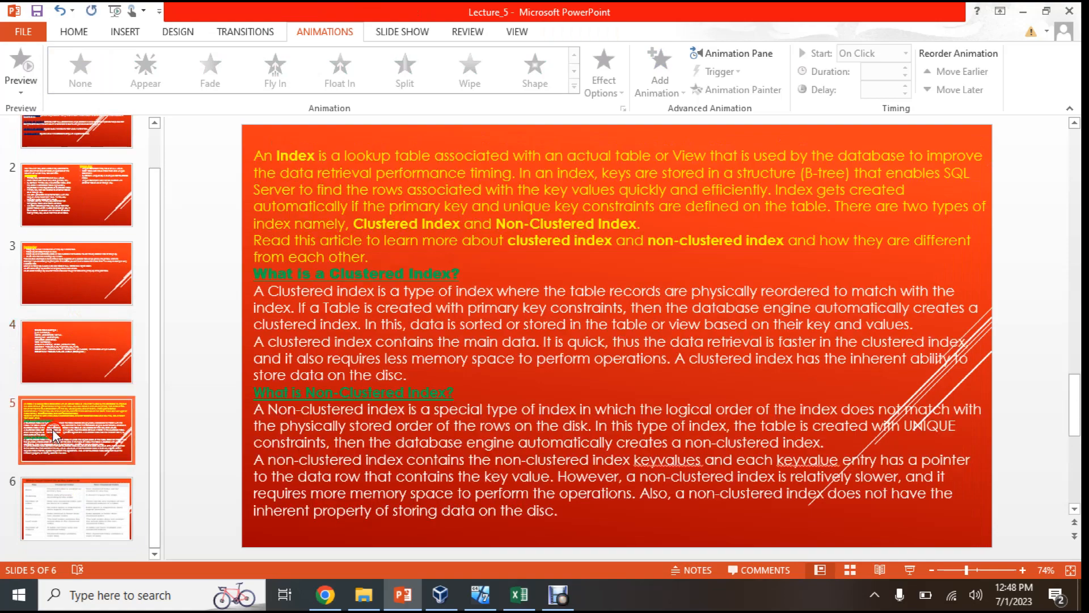